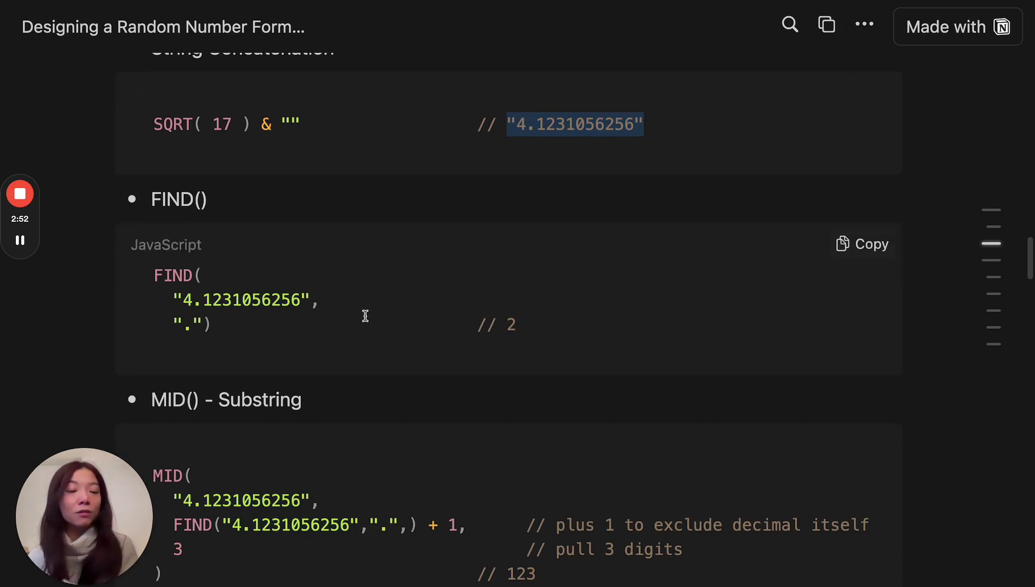
- Review the FIND(), MID(), MOD() and SQRT() examples under Formula basics, highlighting the MOD arguments and the decimals of the SQRT( 17 ) result
{"action": "scroll", "coordinate": [367, 316], "scroll_direction": "down", "scroll_amount": 5}
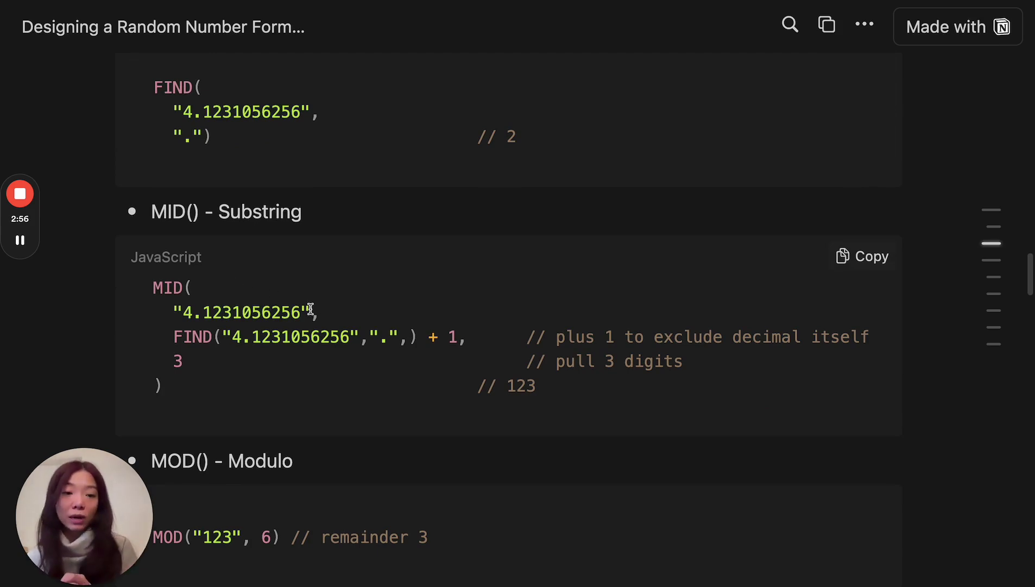
{"action": "scroll", "coordinate": [310, 308], "scroll_direction": "down", "scroll_amount": 7}
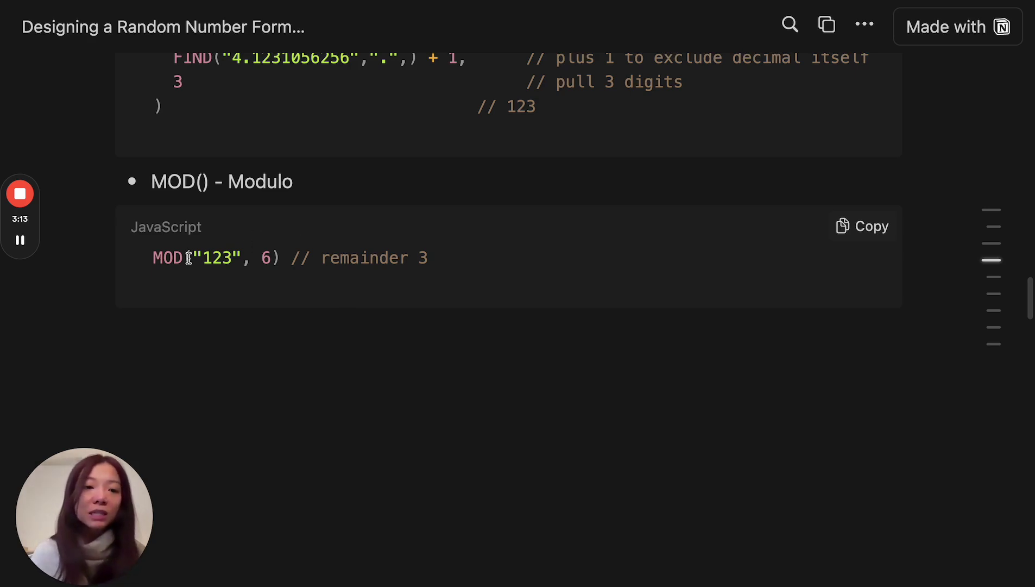
{"action": "left_click_drag", "start_coordinate": [193, 258], "coordinate": [272, 256]}
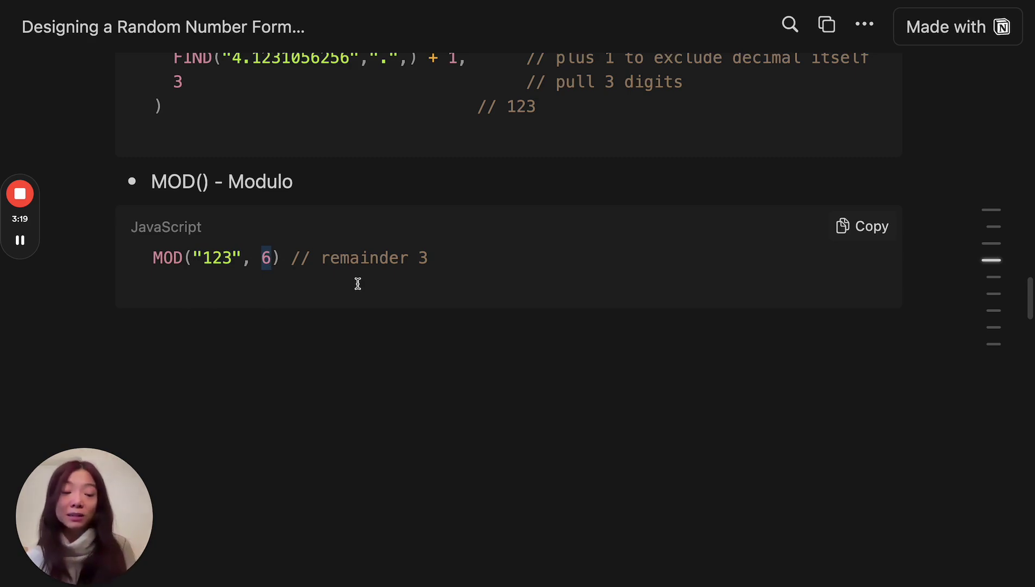
{"action": "left_click_drag", "start_coordinate": [241, 256], "coordinate": [188, 259]}
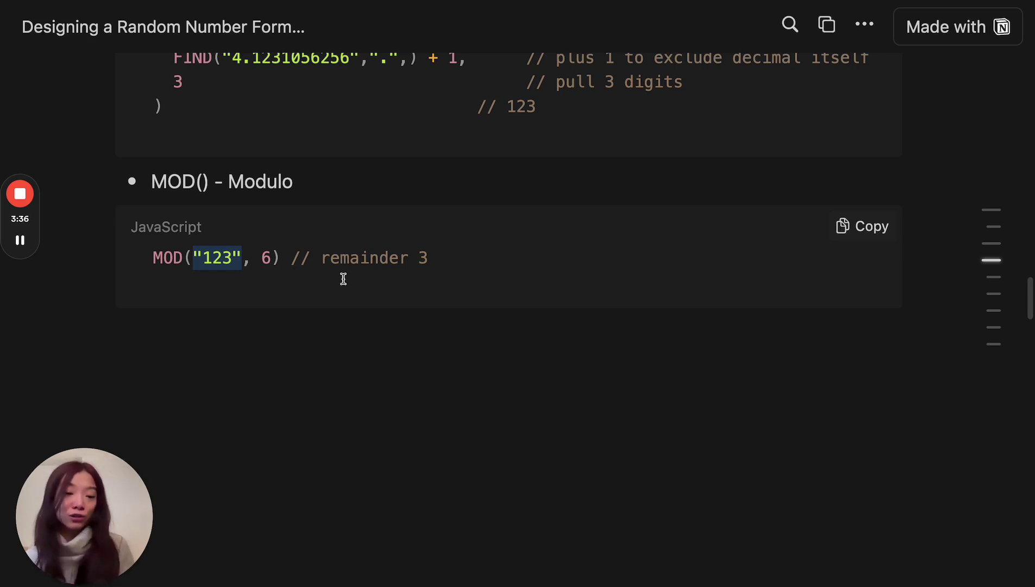
{"action": "scroll", "coordinate": [431, 348], "scroll_direction": "up", "scroll_amount": 5}
{"action": "scroll", "coordinate": [432, 347], "scroll_direction": "up", "scroll_amount": 9}
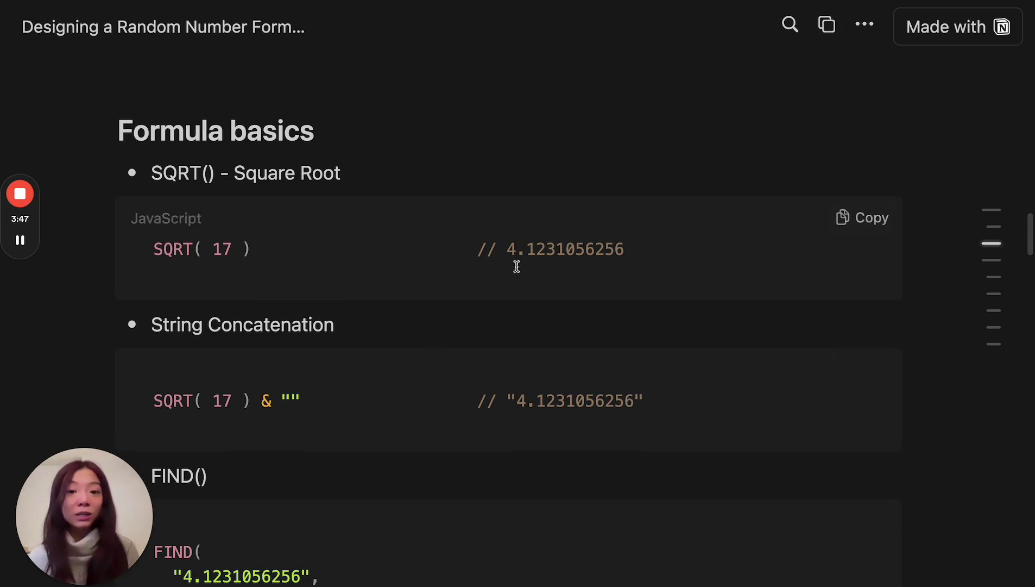
{"action": "left_click_drag", "start_coordinate": [527, 249], "coordinate": [580, 307]}
- Examine the Step 1 formula under Building the formula, highlighting its three SQRT terms built from 26, AUTONUMBER and 23
{"action": "scroll", "coordinate": [508, 354], "scroll_direction": "down", "scroll_amount": 9}
{"action": "scroll", "coordinate": [509, 354], "scroll_direction": "down", "scroll_amount": 12}
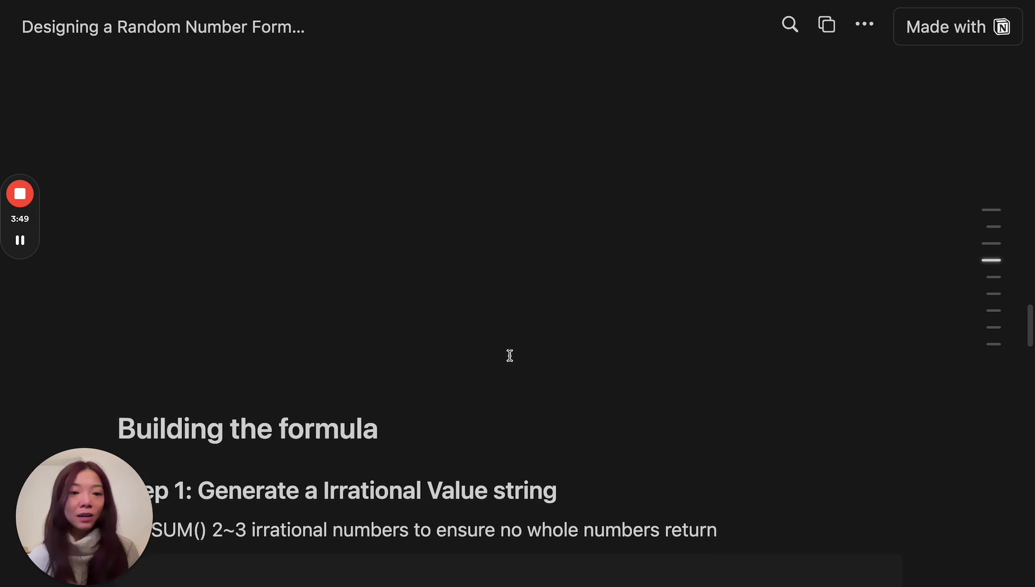
{"action": "scroll", "coordinate": [514, 354], "scroll_direction": "down", "scroll_amount": 2}
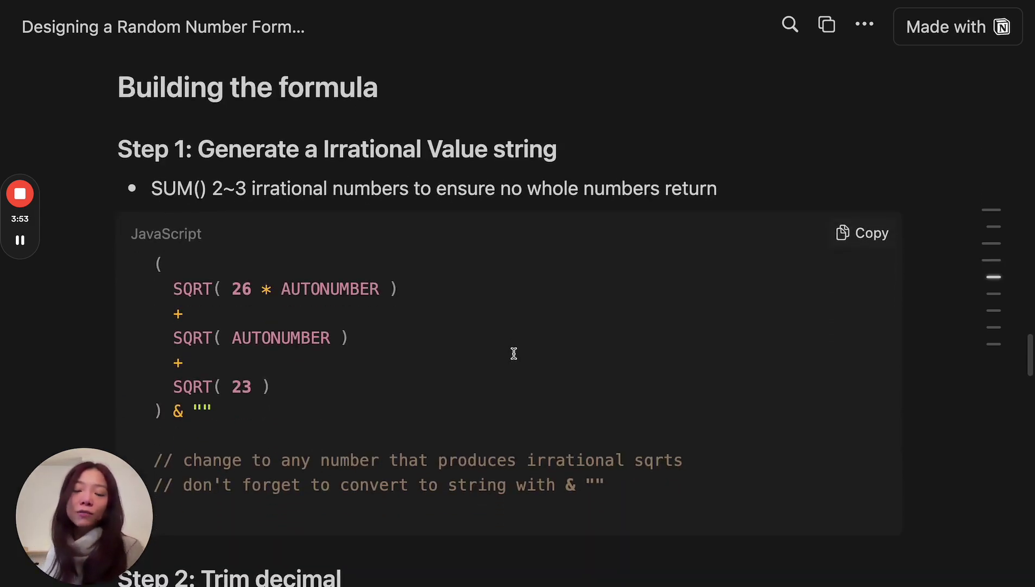
{"action": "scroll", "coordinate": [510, 326], "scroll_direction": "down", "scroll_amount": 5}
{"action": "scroll", "coordinate": [506, 330], "scroll_direction": "up", "scroll_amount": 2}
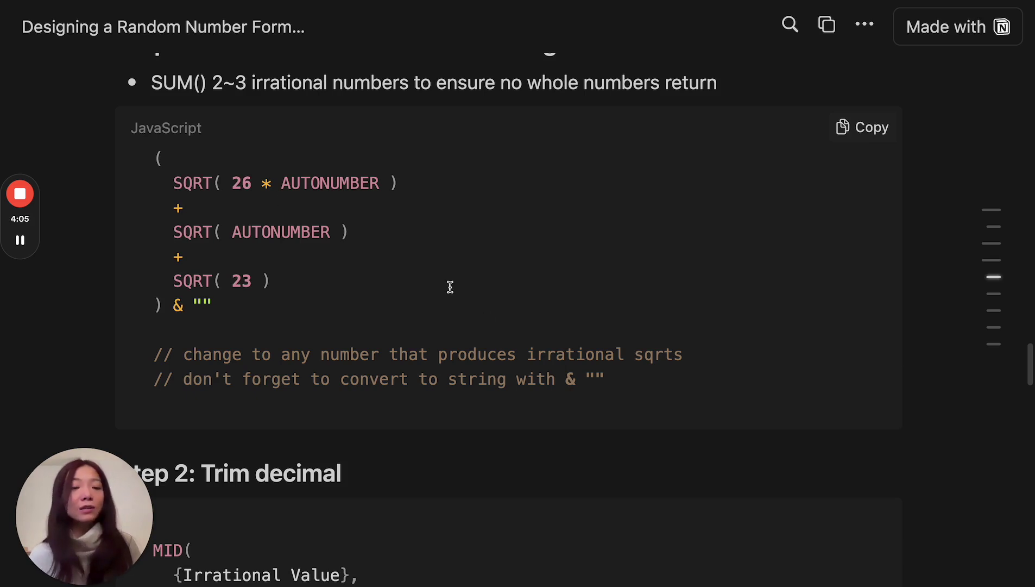
{"action": "double_click", "coordinate": [241, 182]}
{"action": "double_click", "coordinate": [241, 280]}
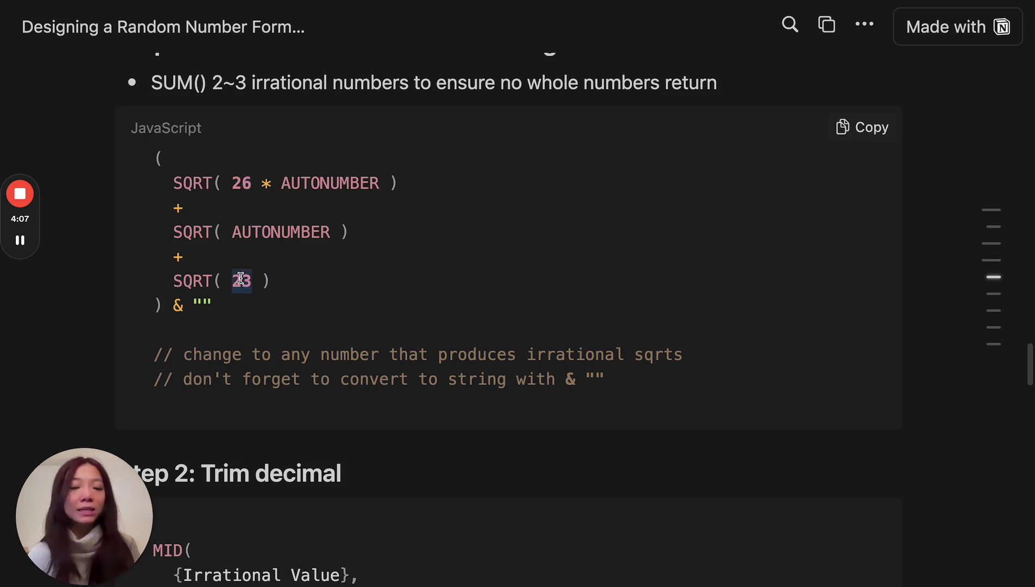
{"action": "left_click", "coordinate": [236, 183]}
{"action": "left_click_drag", "start_coordinate": [236, 183], "coordinate": [387, 182]}
{"action": "left_click", "coordinate": [252, 182]}
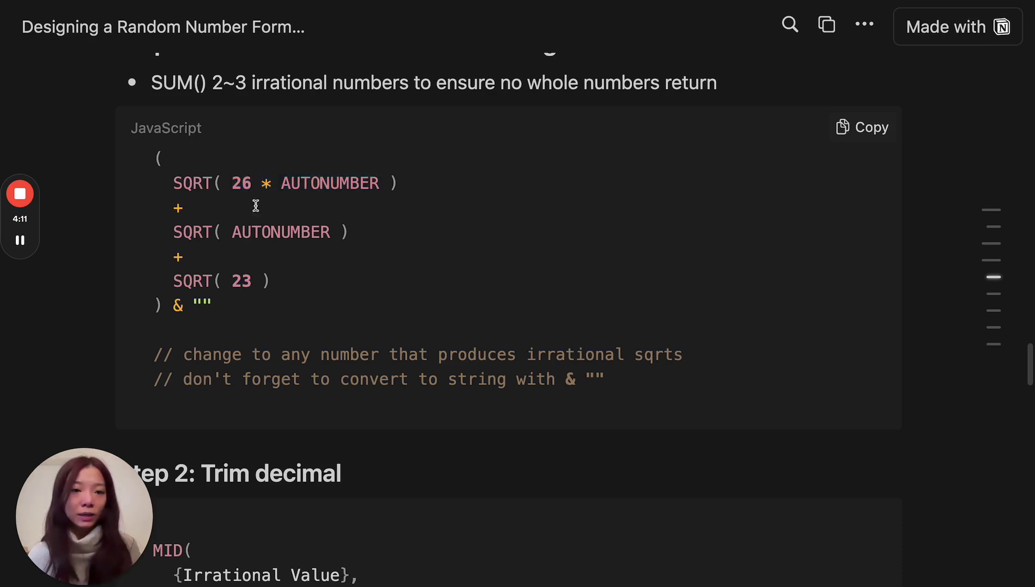
{"action": "double_click", "coordinate": [275, 232]}
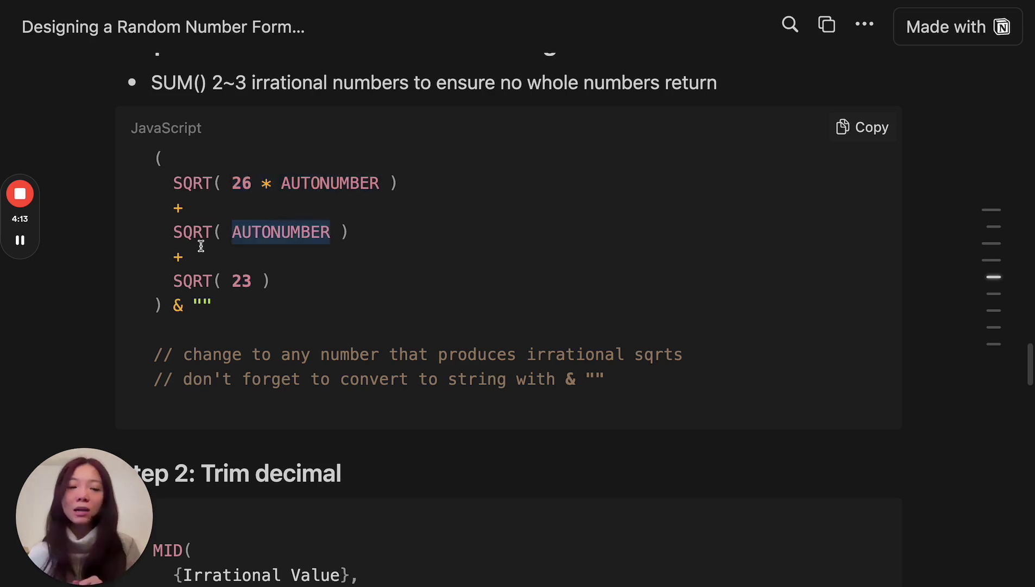
{"action": "left_click", "coordinate": [244, 282]}
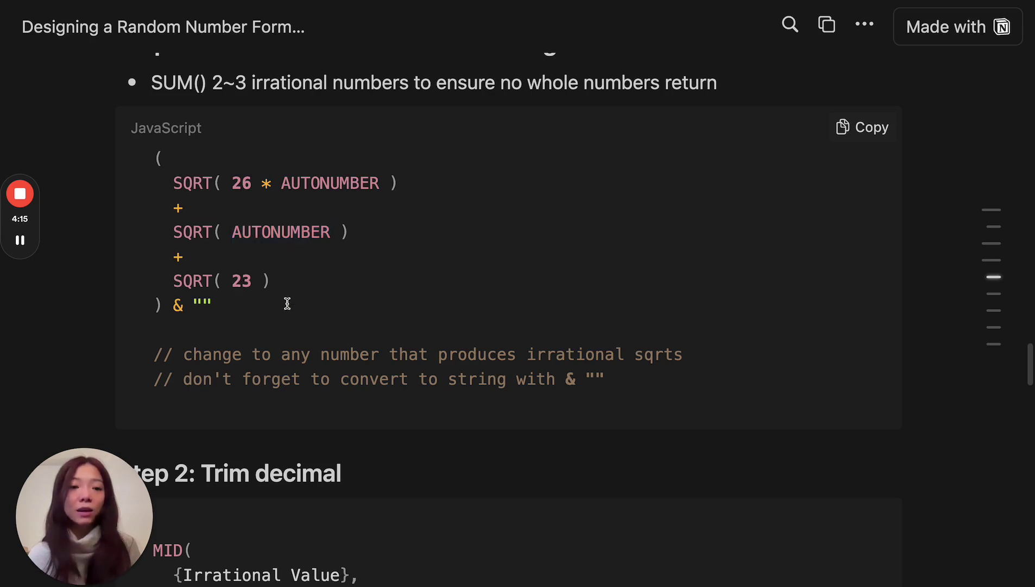
{"action": "triple_click", "coordinate": [279, 282]}
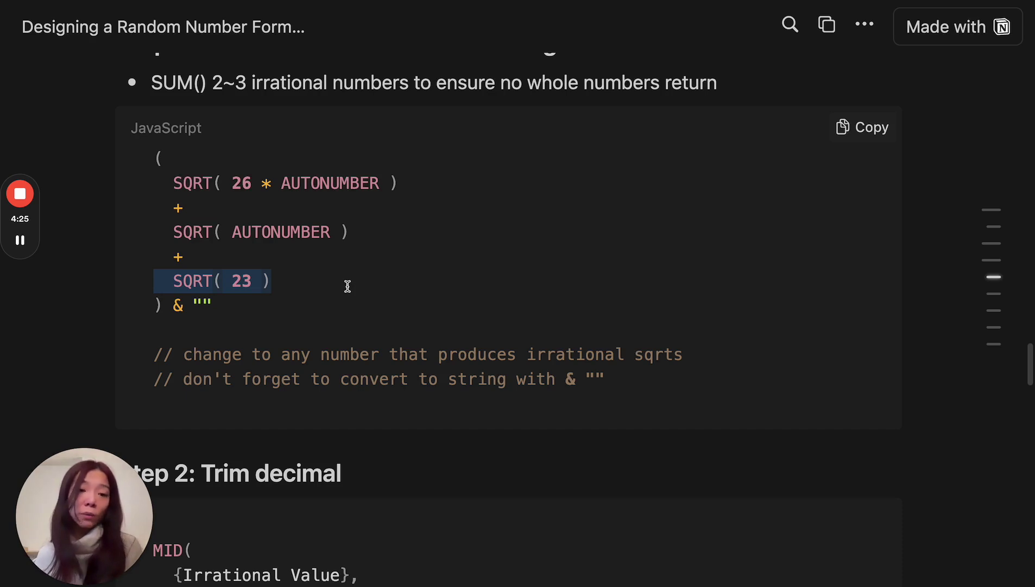
- Examine the changeable constants 26 and 23 and the & "" string conversion in the Step 1 formula
{"action": "left_click", "coordinate": [413, 359]}
{"action": "double_click", "coordinate": [243, 185]}
{"action": "double_click", "coordinate": [242, 281]}
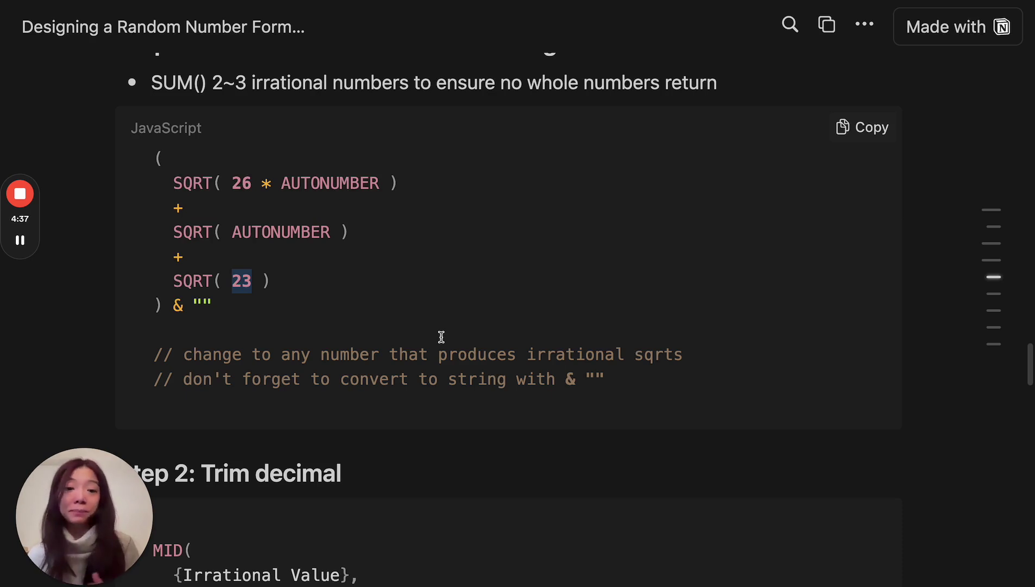
{"action": "scroll", "coordinate": [441, 336], "scroll_direction": "down", "scroll_amount": 1}
{"action": "left_click_drag", "start_coordinate": [172, 283], "coordinate": [245, 284]}
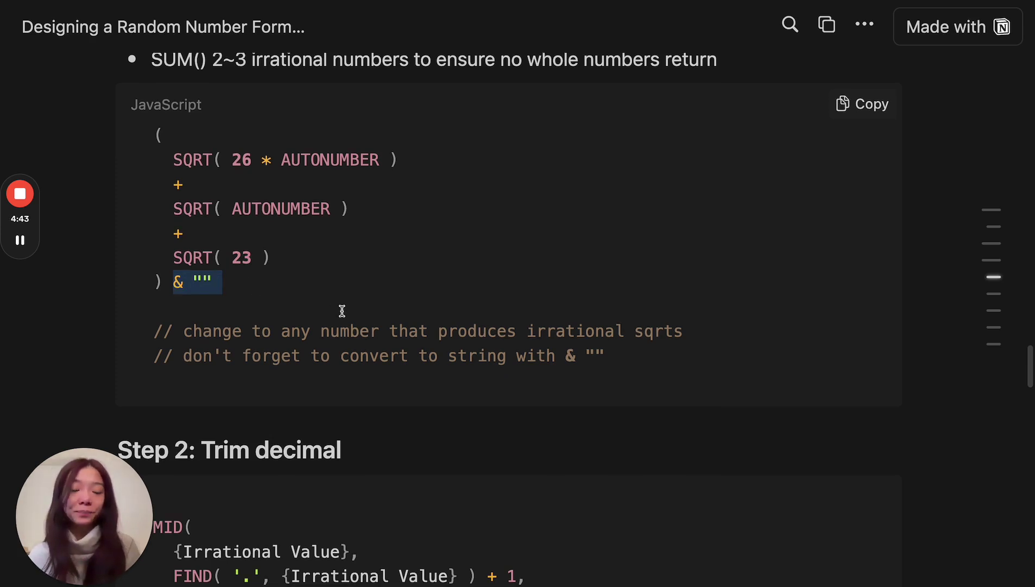
{"action": "scroll", "coordinate": [343, 310], "scroll_direction": "down", "scroll_amount": 5}
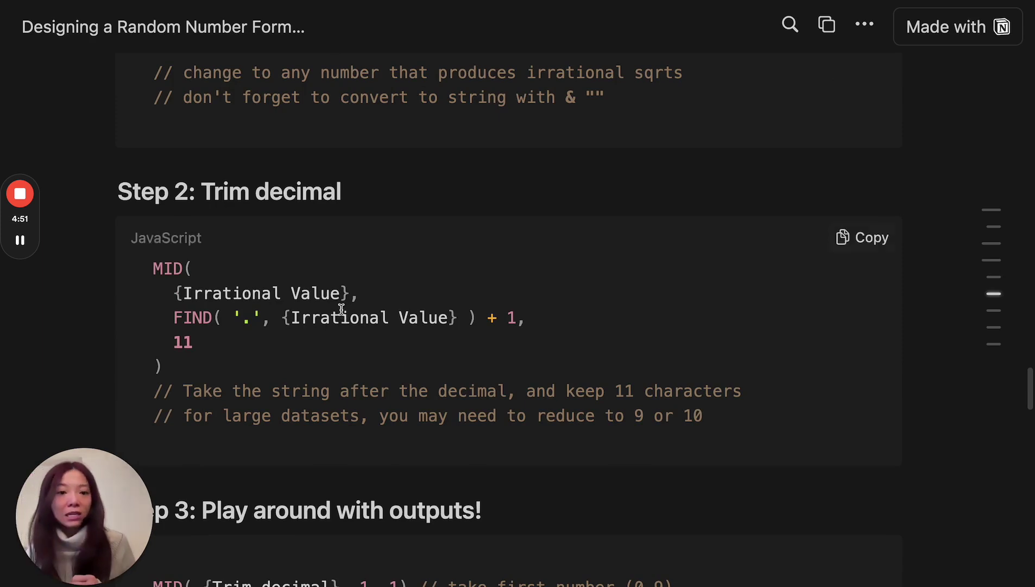
{"action": "scroll", "coordinate": [391, 152], "scroll_direction": "up", "scroll_amount": 6}
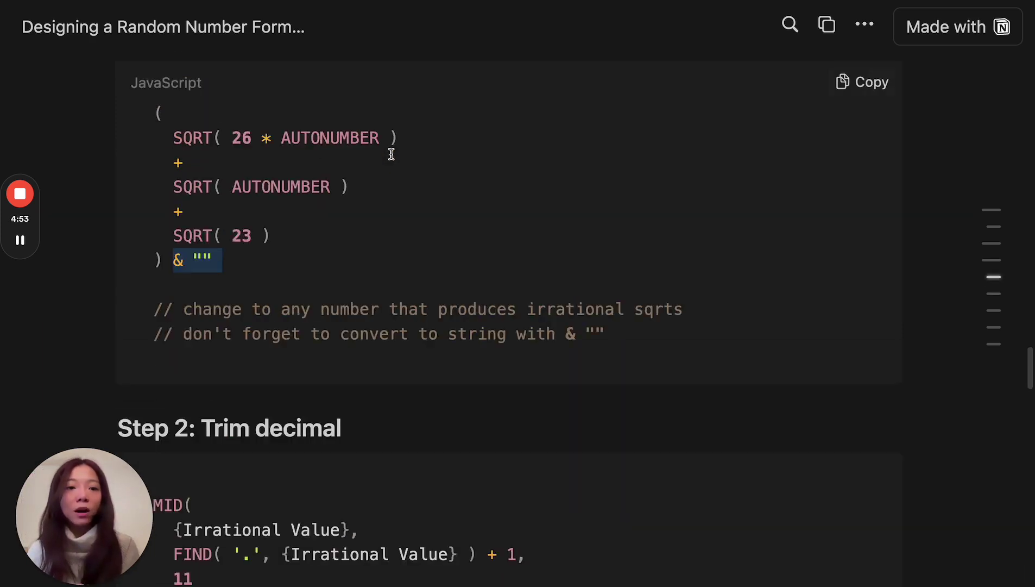
- Switch to the Demos base in Airtable and inspect the Irrational Value field's formula in an enlarged editor, leaving it unsaved
{"action": "key", "text": "super+Tab"}
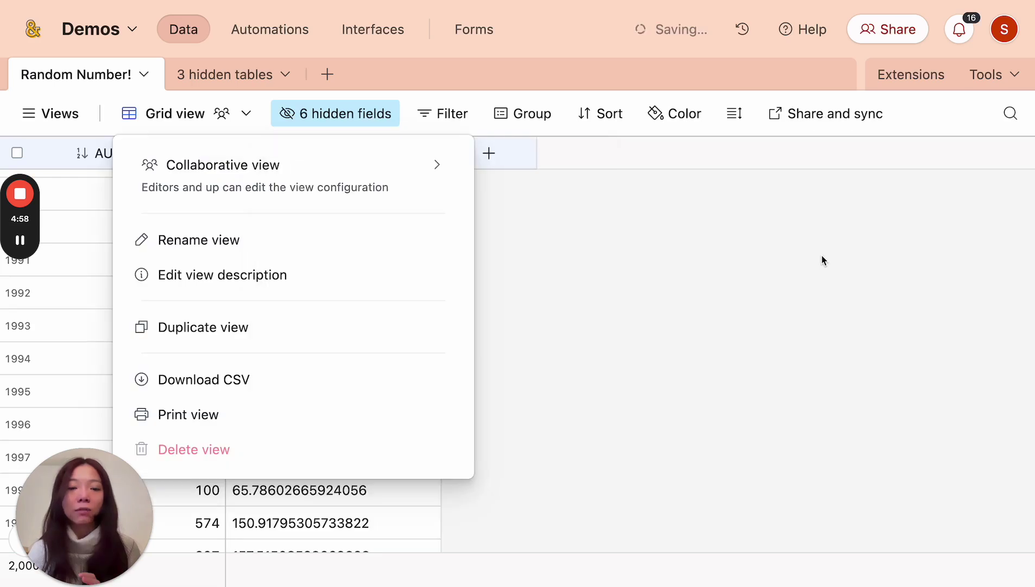
{"action": "left_click", "coordinate": [807, 259]}
{"action": "double_click", "coordinate": [341, 151]}
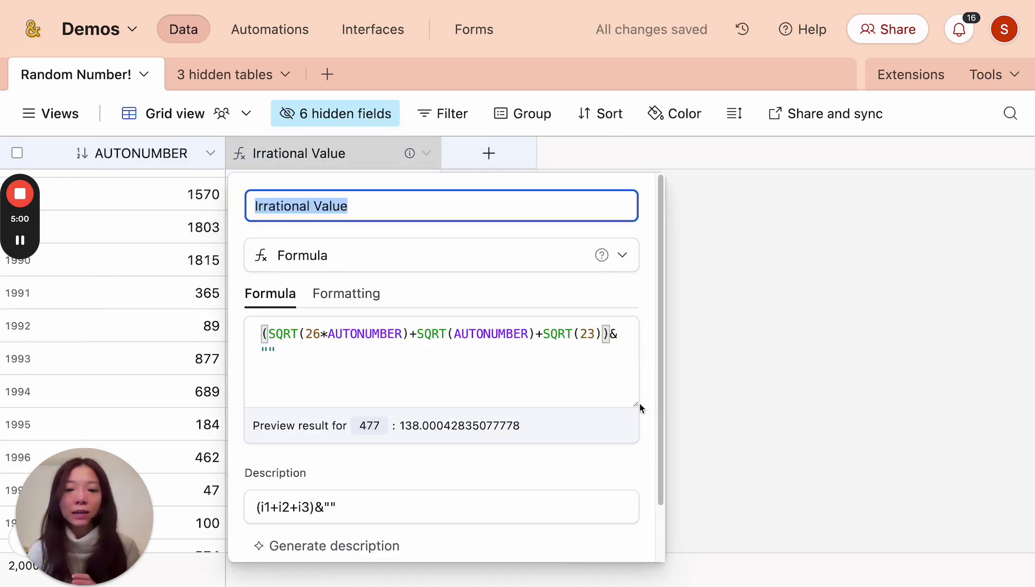
{"action": "left_click_drag", "start_coordinate": [642, 407], "coordinate": [888, 411]}
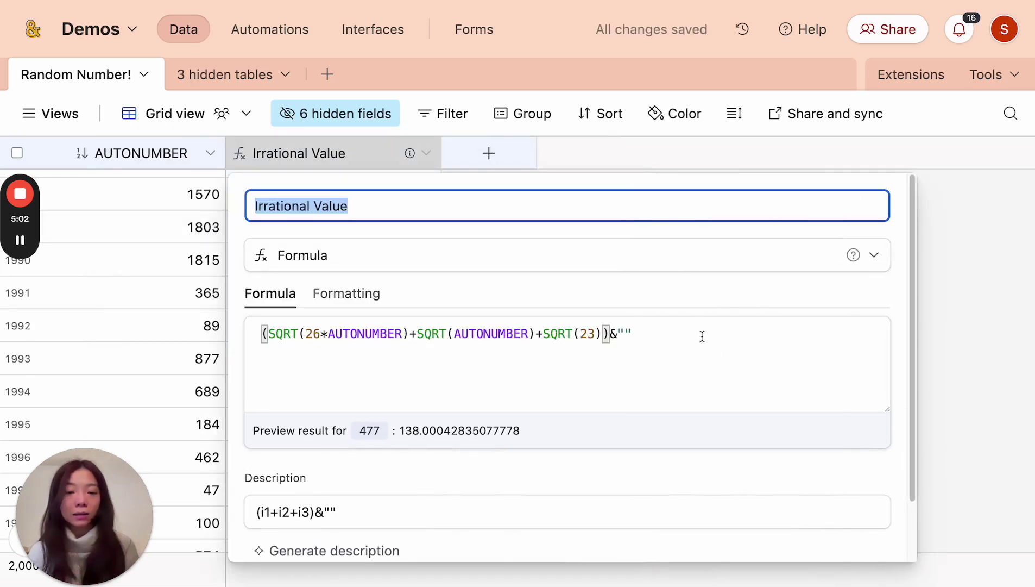
{"action": "left_click", "coordinate": [314, 335]}
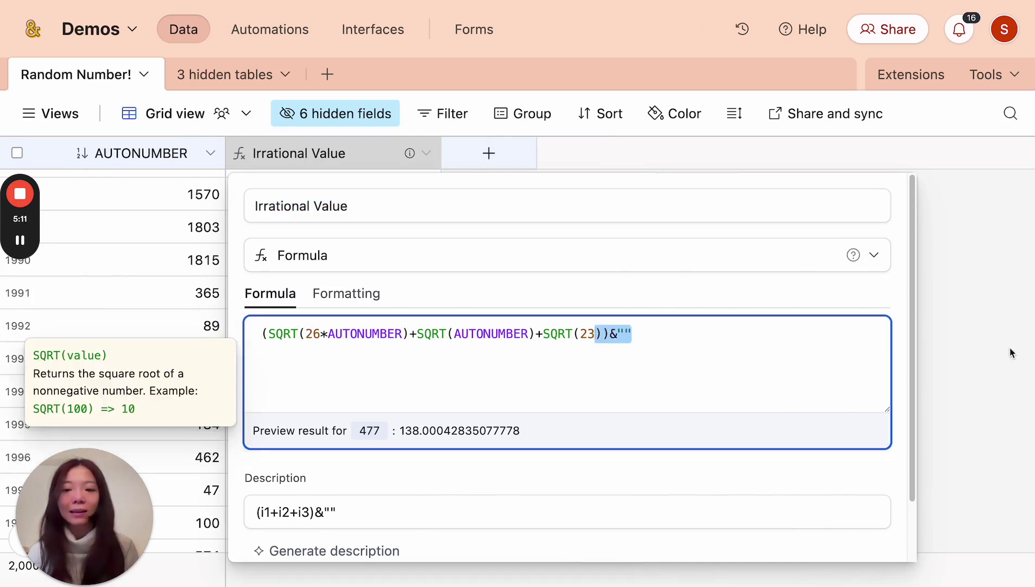
{"action": "left_click", "coordinate": [964, 350]}
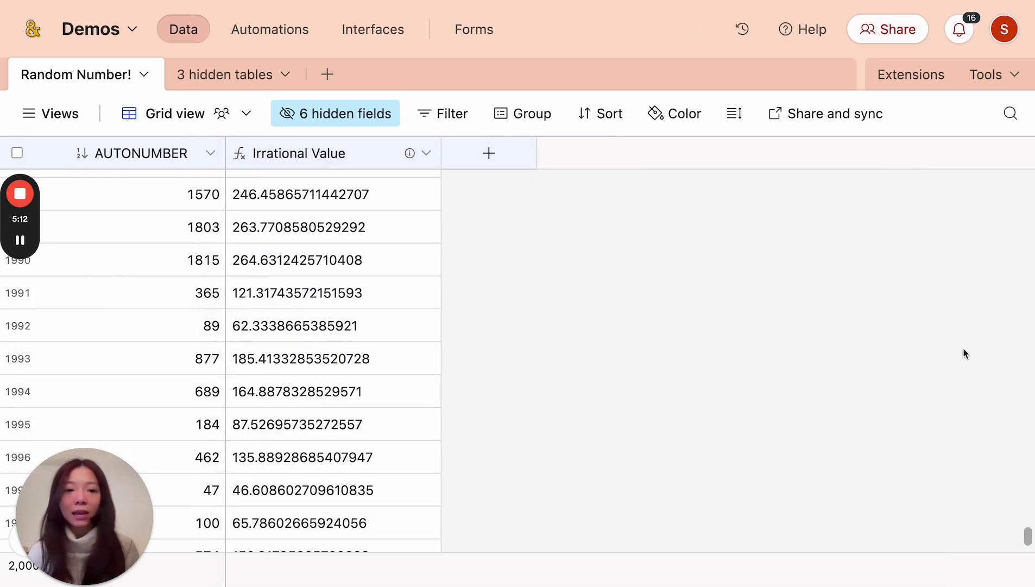
- Sort the Random Number! grid view by the AUTONUMBER field in ascending order and look over the irrational values
{"action": "left_click", "coordinate": [332, 194]}
{"action": "scroll", "coordinate": [342, 201], "scroll_direction": "up", "scroll_amount": 20}
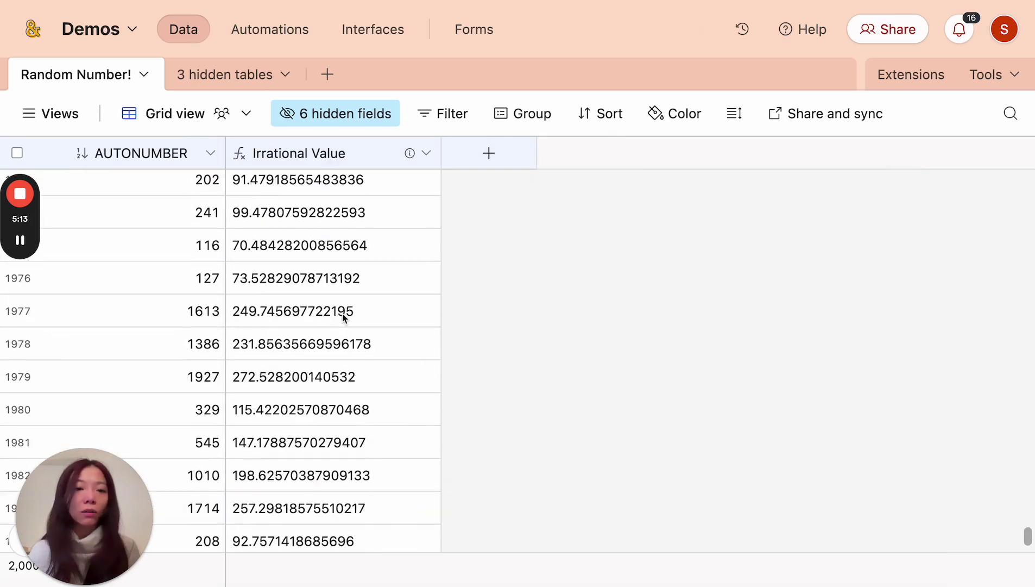
{"action": "scroll", "coordinate": [347, 316], "scroll_direction": "up", "scroll_amount": 15}
{"action": "scroll", "coordinate": [347, 323], "scroll_direction": "down", "scroll_amount": 20}
{"action": "left_click", "coordinate": [600, 113]}
{"action": "left_click", "coordinate": [756, 204]}
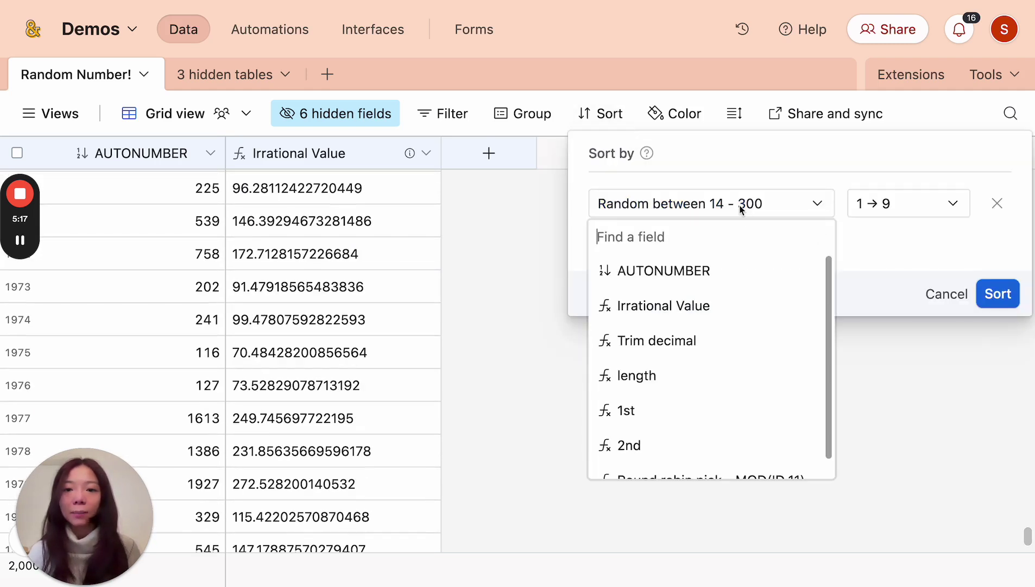
{"action": "left_click", "coordinate": [722, 270]}
{"action": "left_click", "coordinate": [998, 294]}
{"action": "left_click", "coordinate": [293, 264]}
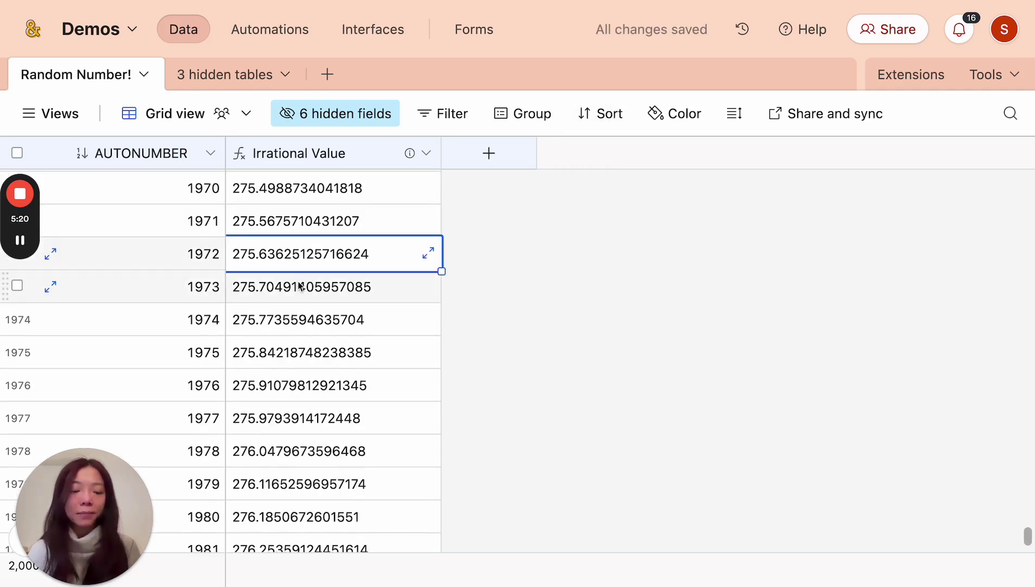
{"action": "scroll", "coordinate": [268, 261], "scroll_direction": "up", "scroll_amount": 3}
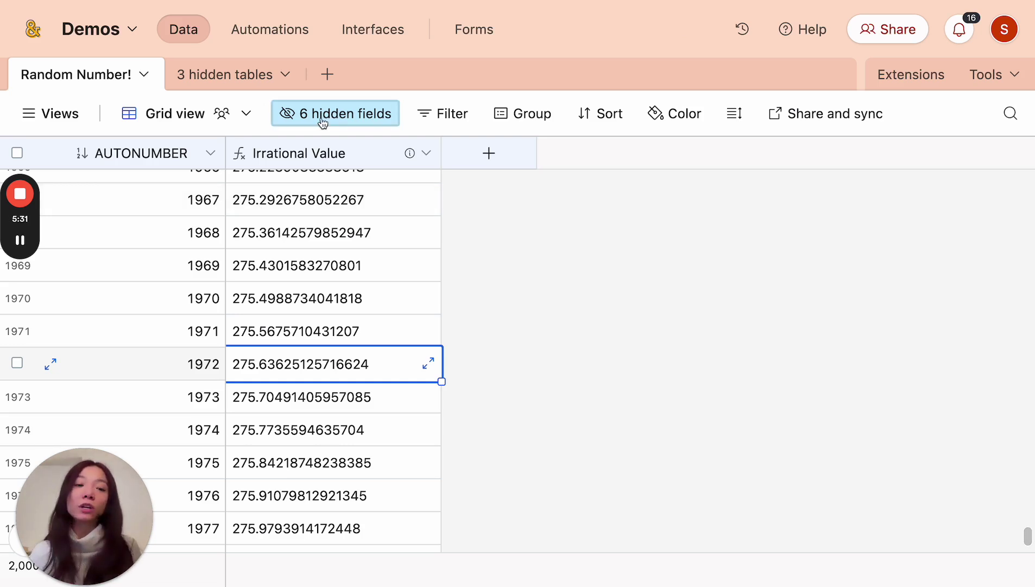
- Switch to the Notion page and examine the Step 2 Trim decimal formula, highlighting its MID, {Irrational Value}, FIND + 1 and 11 parts
{"action": "key", "text": "super+Tab"}
{"action": "scroll", "coordinate": [390, 292], "scroll_direction": "down", "scroll_amount": 5}
{"action": "scroll", "coordinate": [391, 293], "scroll_direction": "down", "scroll_amount": 2}
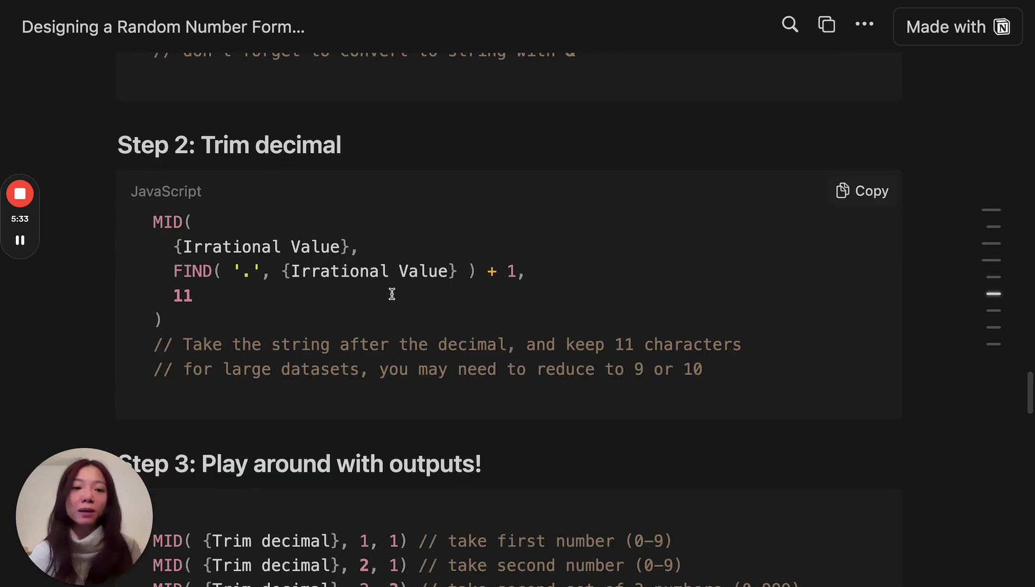
{"action": "left_click_drag", "start_coordinate": [175, 270], "coordinate": [545, 268]}
{"action": "left_click_drag", "start_coordinate": [152, 221], "coordinate": [237, 227]}
{"action": "left_click", "coordinate": [197, 248]}
{"action": "left_click_drag", "start_coordinate": [174, 246], "coordinate": [349, 246]}
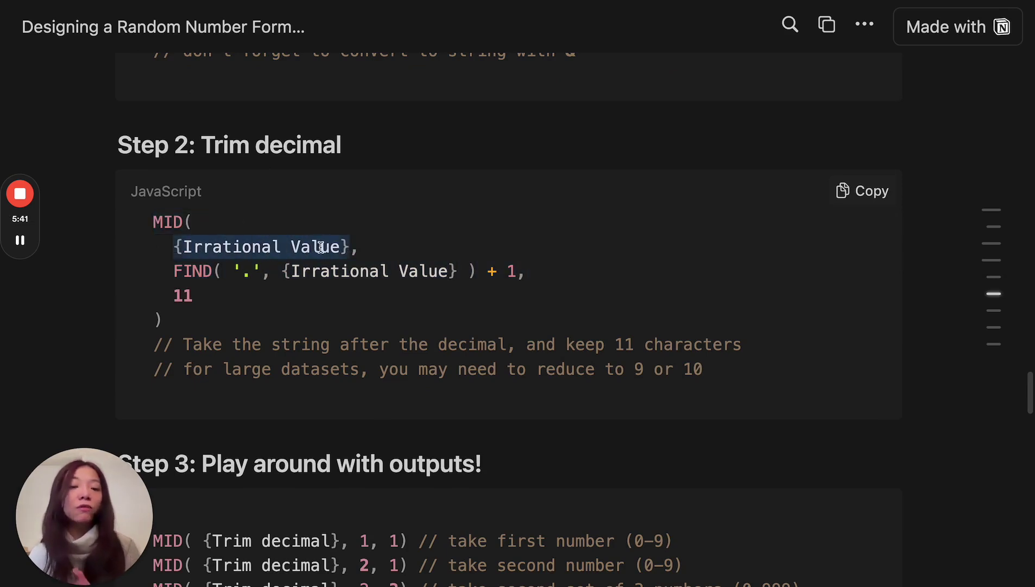
{"action": "left_click_drag", "start_coordinate": [233, 271], "coordinate": [261, 272]}
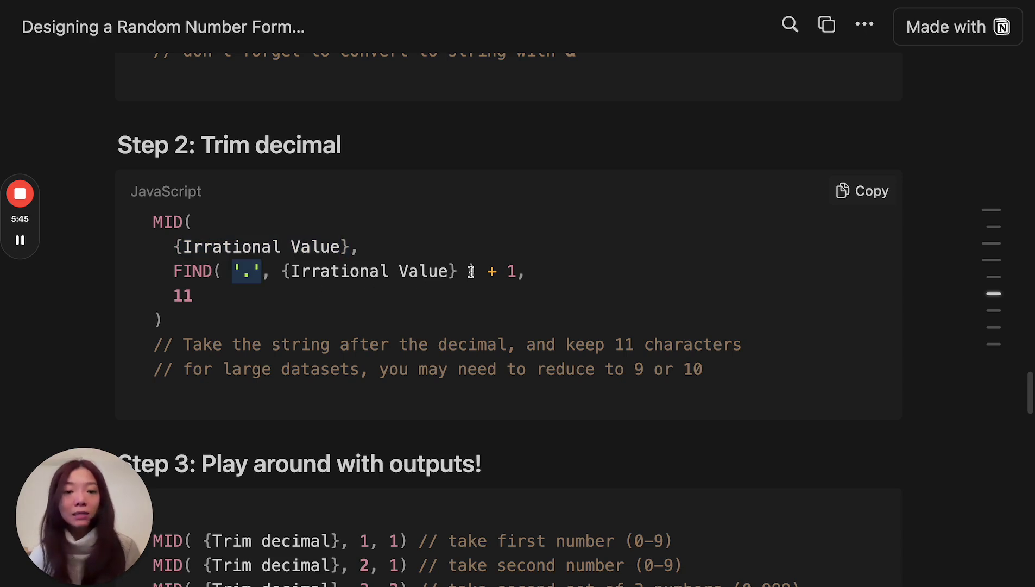
{"action": "left_click_drag", "start_coordinate": [470, 270], "coordinate": [521, 274]}
{"action": "left_click", "coordinate": [353, 307]}
{"action": "left_click_drag", "start_coordinate": [173, 294], "coordinate": [219, 296]}
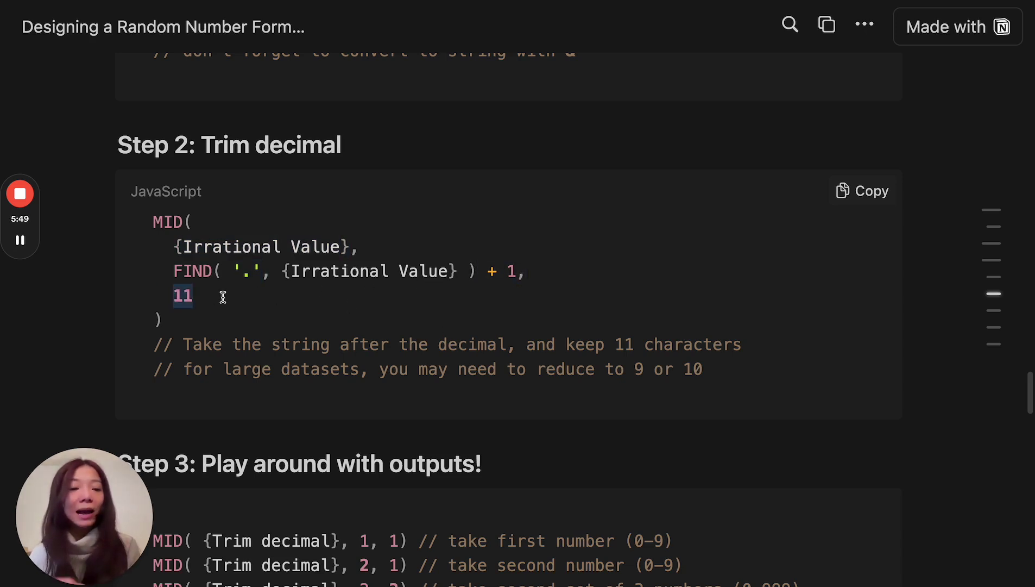
- Switch back to Airtable and unhide the Trim decimal field in the grid view
{"action": "key", "text": "super+Tab"}
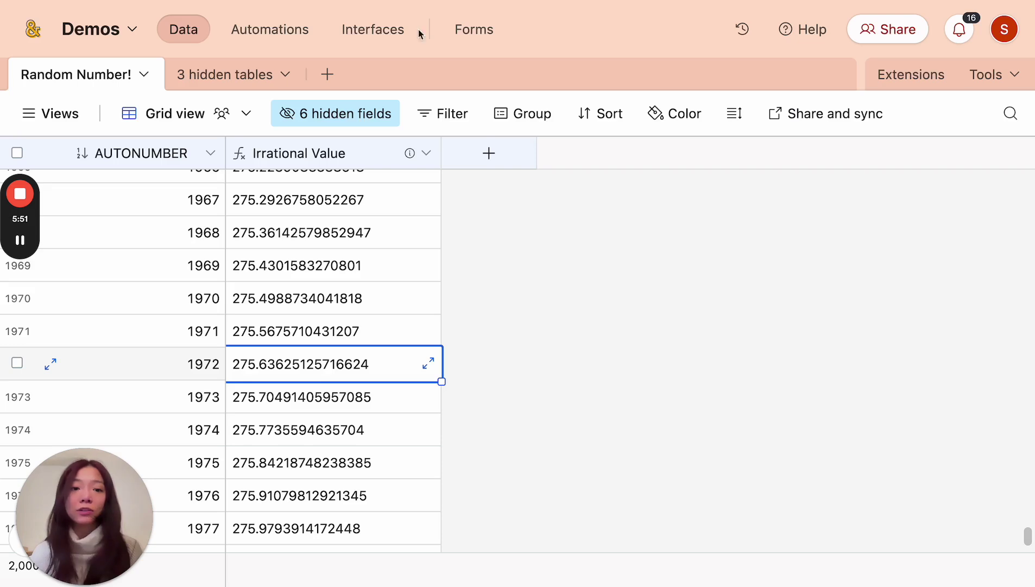
{"action": "left_click", "coordinate": [286, 114]}
{"action": "left_click", "coordinate": [419, 232]}
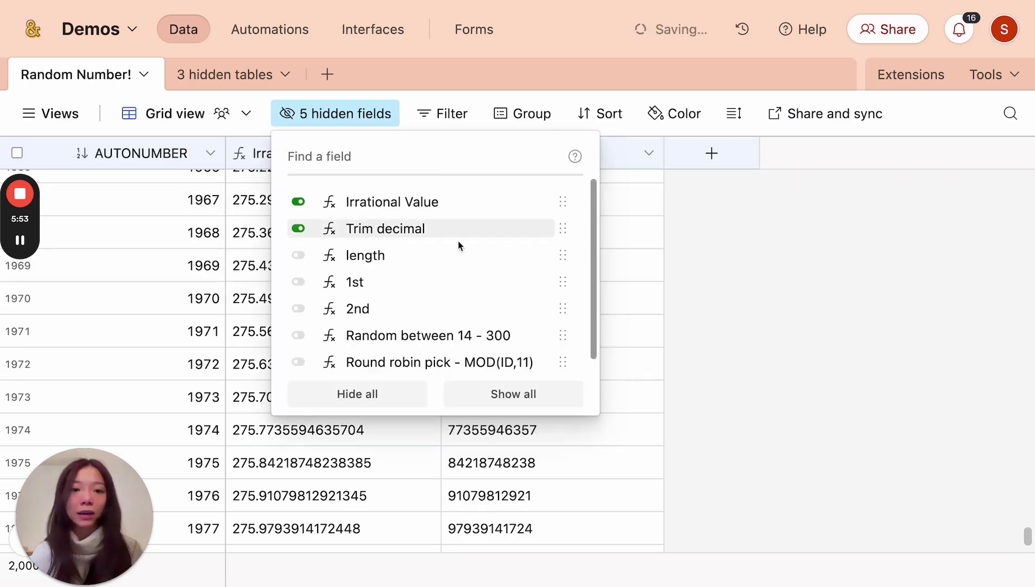
{"action": "left_click", "coordinate": [813, 296]}
- Inspect the Trim decimal field's MID and FIND formula and close its settings without saving
{"action": "double_click", "coordinate": [576, 155]}
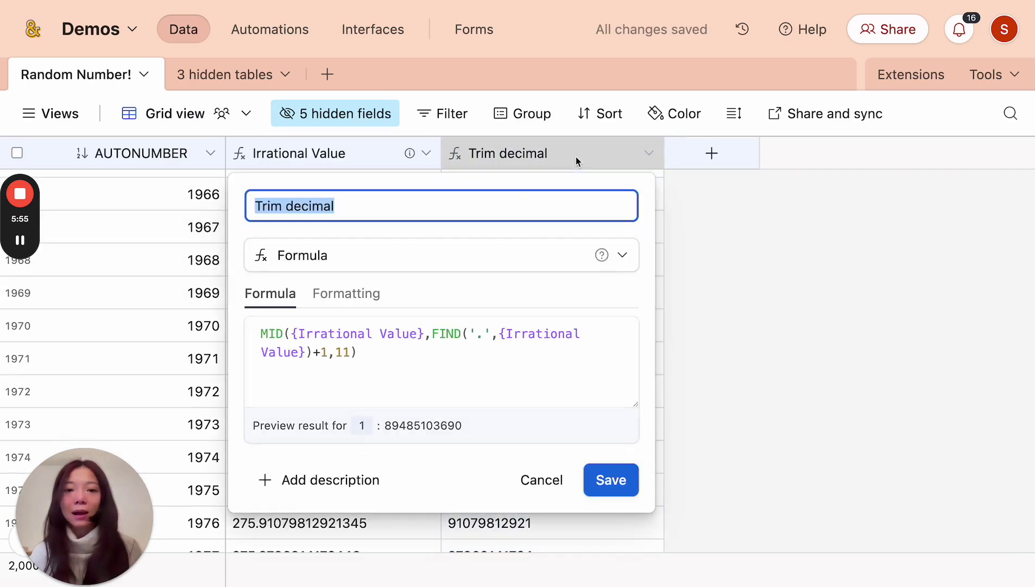
{"action": "left_click_drag", "start_coordinate": [320, 334], "coordinate": [553, 335]}
{"action": "left_click", "coordinate": [552, 336]}
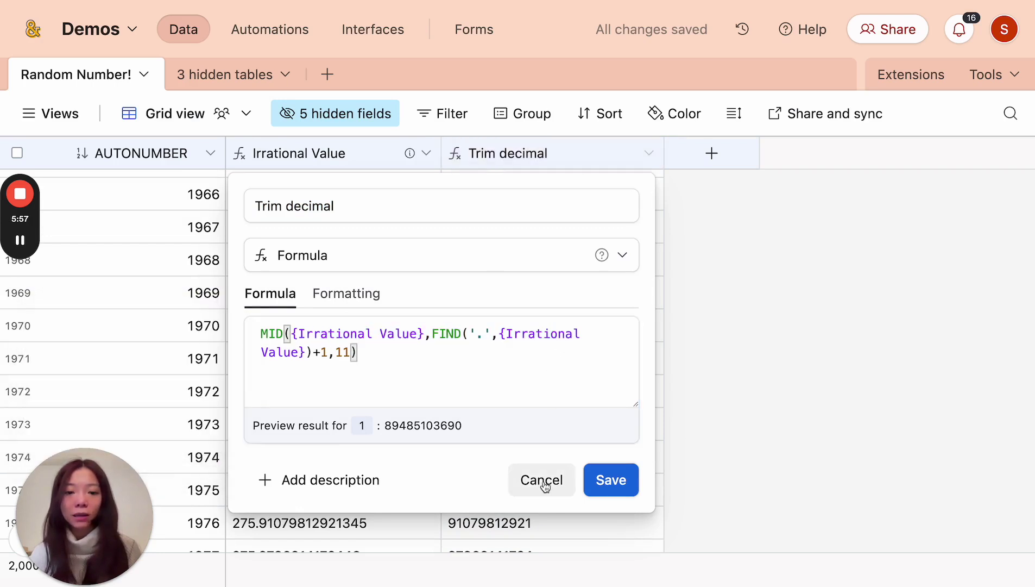
{"action": "left_click", "coordinate": [542, 479]}
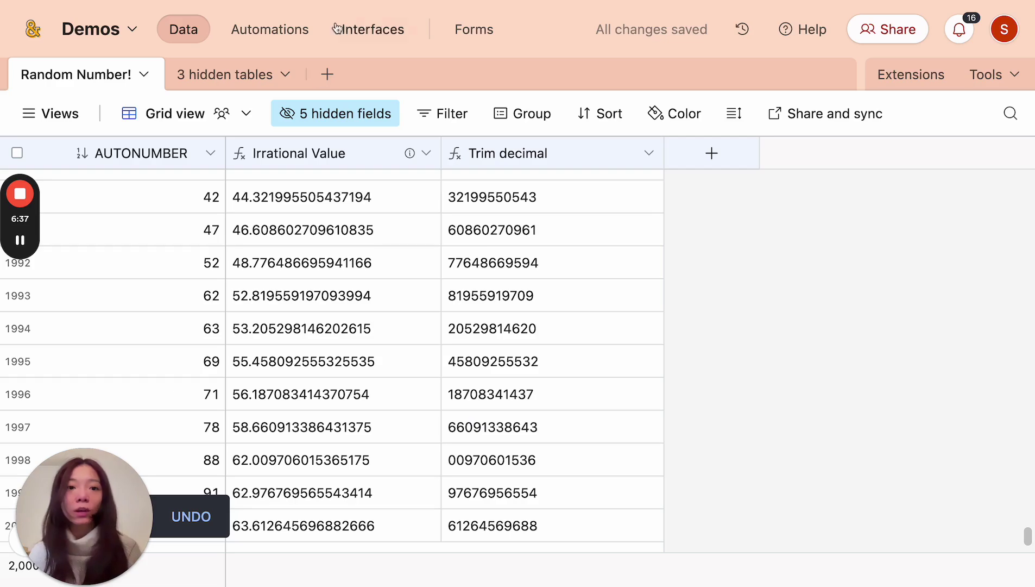
- Switch to the Notion page and examine the Step 3 MID formulas on {Trim decimal} alongside the Step 2 formula, highlighting both code blocks
{"action": "key", "text": "ctrl+Tab"}
{"action": "scroll", "coordinate": [523, 313], "scroll_direction": "down", "scroll_amount": 4}
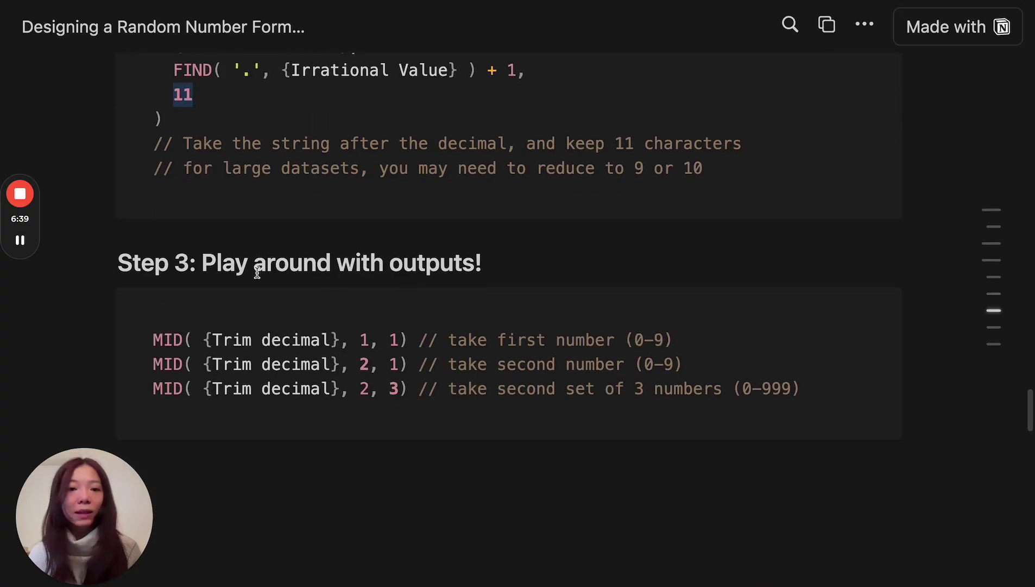
{"action": "left_click", "coordinate": [235, 327]}
{"action": "left_click_drag", "start_coordinate": [235, 327], "coordinate": [576, 388]}
{"action": "scroll", "coordinate": [534, 291], "scroll_direction": "up", "scroll_amount": 2}
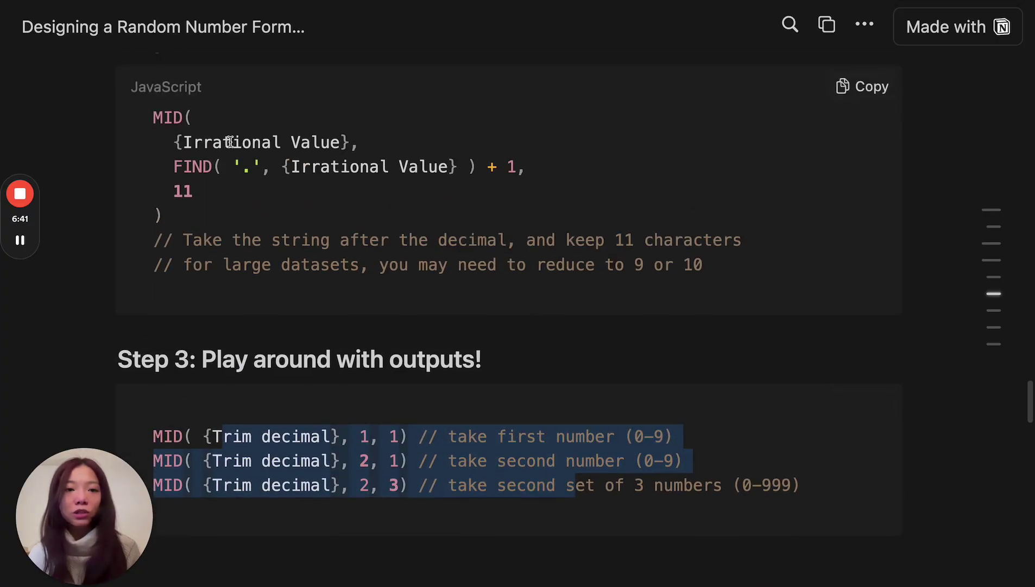
{"action": "left_click_drag", "start_coordinate": [154, 124], "coordinate": [194, 215]}
{"action": "scroll", "coordinate": [282, 282], "scroll_direction": "down", "scroll_amount": 2}
{"action": "left_click", "coordinate": [263, 341]}
{"action": "left_click_drag", "start_coordinate": [263, 341], "coordinate": [693, 403]}
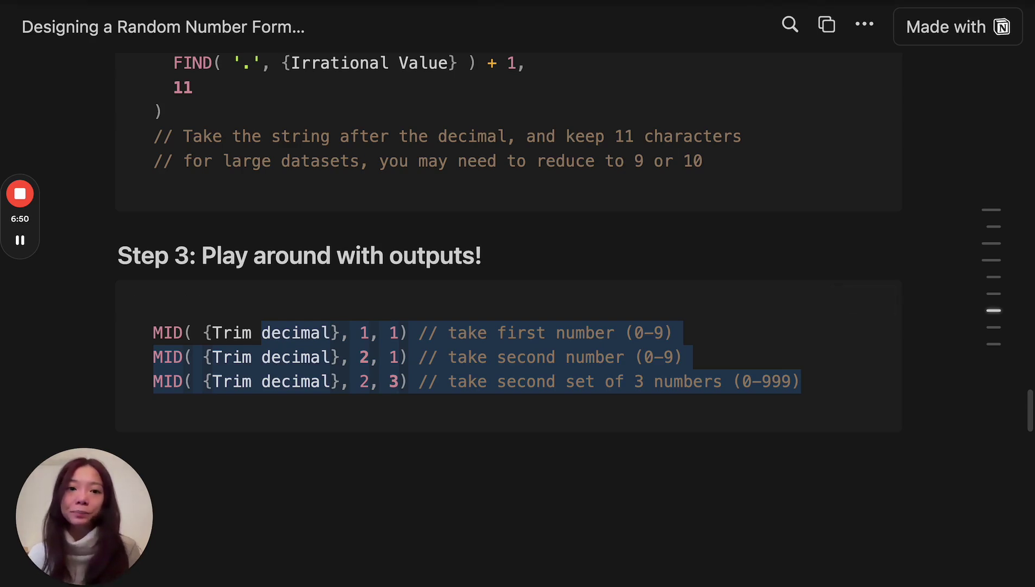
- Switch back to Airtable and unhide the 1st and 2nd fields in the grid view
{"action": "key", "text": "super+Tab"}
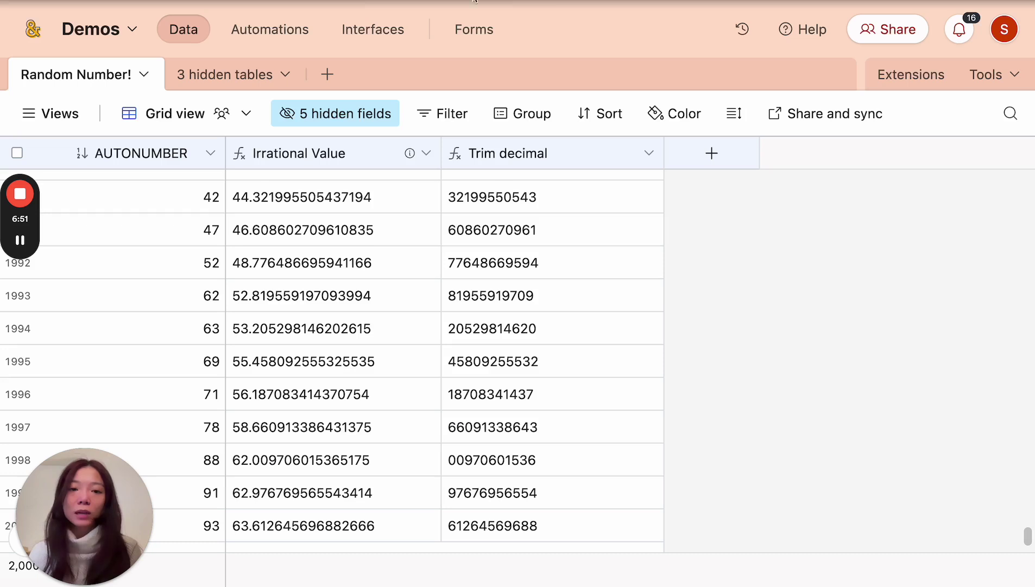
{"action": "left_click", "coordinate": [335, 113]}
{"action": "left_click", "coordinate": [386, 282]}
{"action": "left_click", "coordinate": [386, 310]}
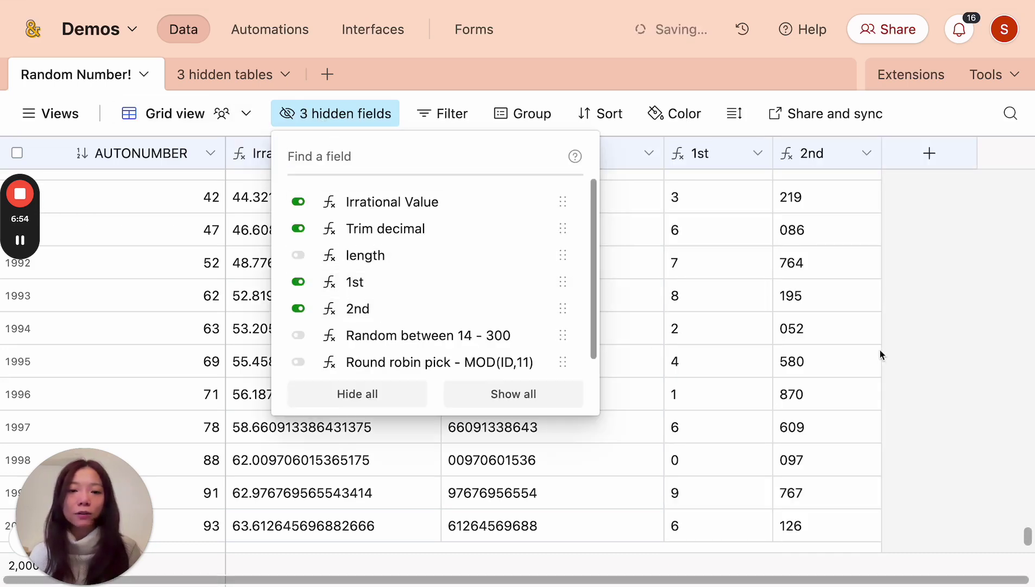
{"action": "left_click", "coordinate": [879, 349]}
- Inspect the 1st field's MID formula and its arguments, close it without saving, and go to the first record in that column
{"action": "double_click", "coordinate": [704, 152]}
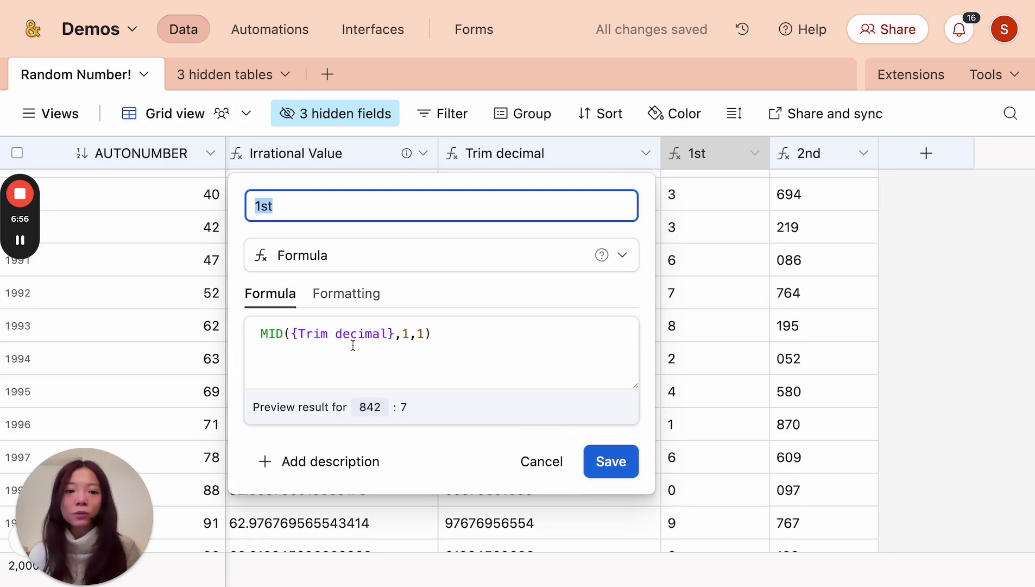
{"action": "left_click", "coordinate": [268, 332]}
{"action": "double_click", "coordinate": [269, 332]}
{"action": "left_click", "coordinate": [300, 333]}
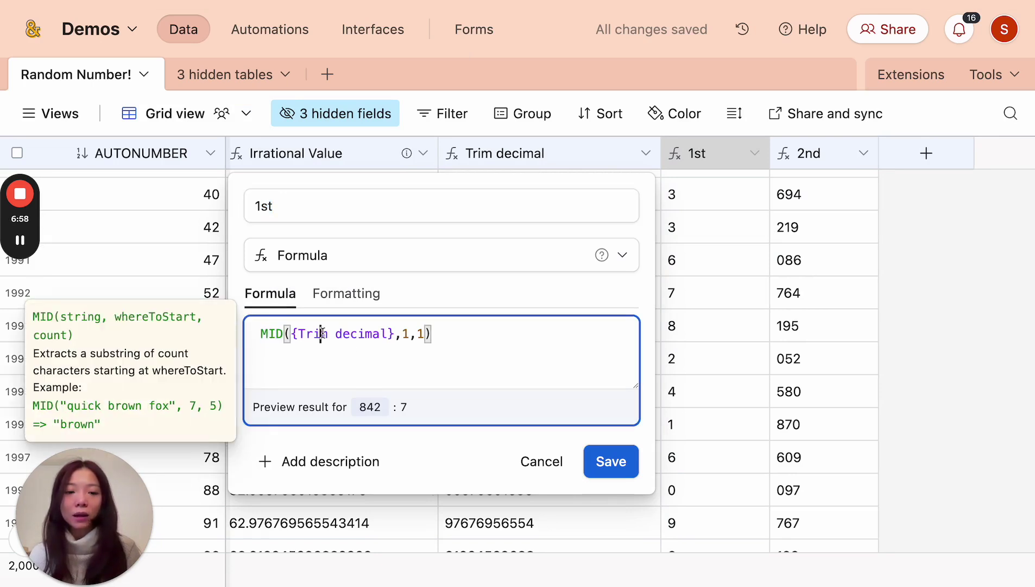
{"action": "left_click_drag", "start_coordinate": [300, 333], "coordinate": [386, 333]}
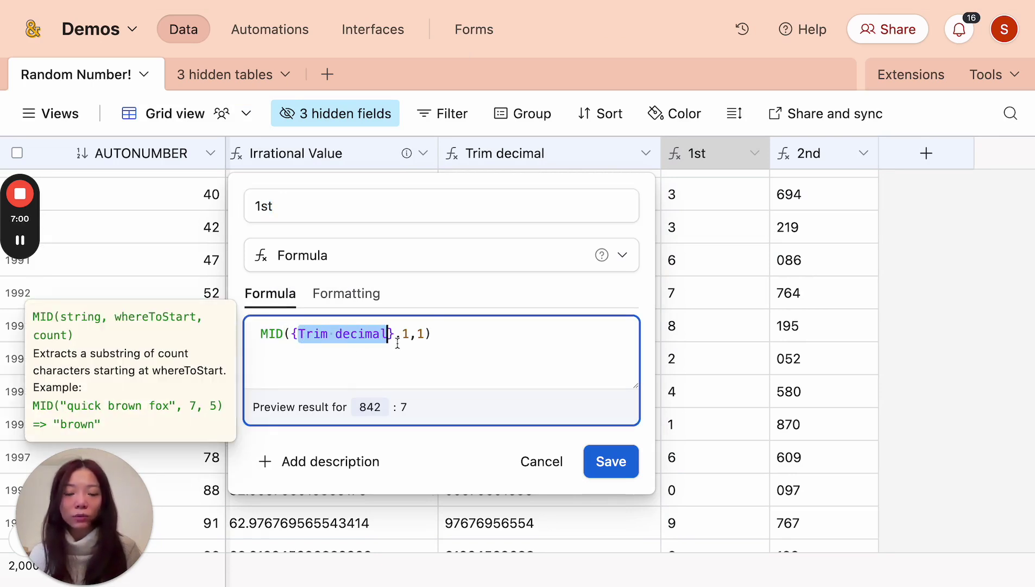
{"action": "left_click", "coordinate": [402, 333]}
{"action": "double_click", "coordinate": [406, 333]}
{"action": "left_click", "coordinate": [418, 333]}
{"action": "left_click", "coordinate": [541, 461]}
{"action": "left_click", "coordinate": [688, 424]}
{"action": "key", "text": "super+Up"}
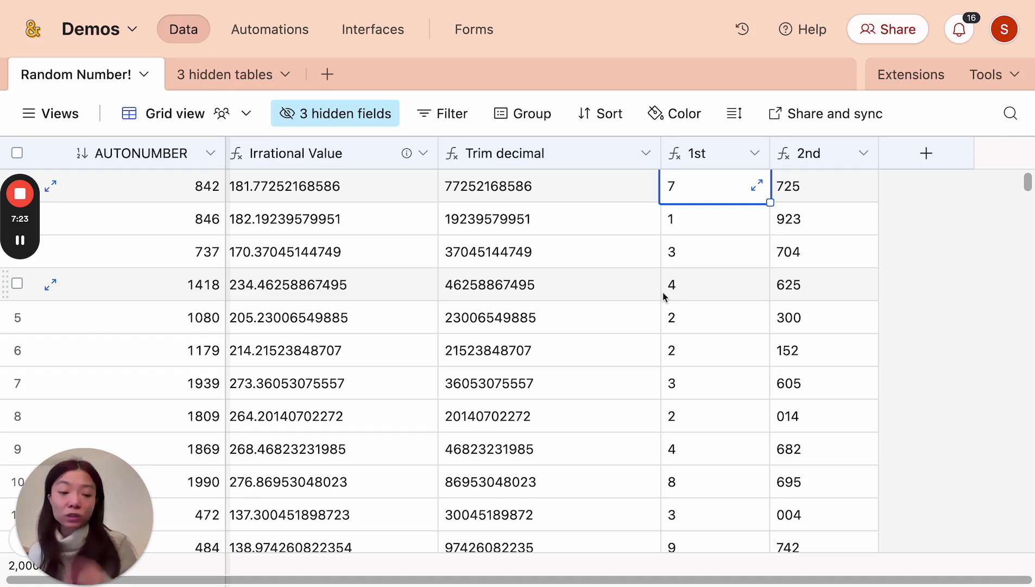
- Inspect the start position and count arguments in the 2nd field's MID formula and close its settings without saving
{"action": "double_click", "coordinate": [822, 156]}
{"action": "left_click", "coordinate": [450, 340]}
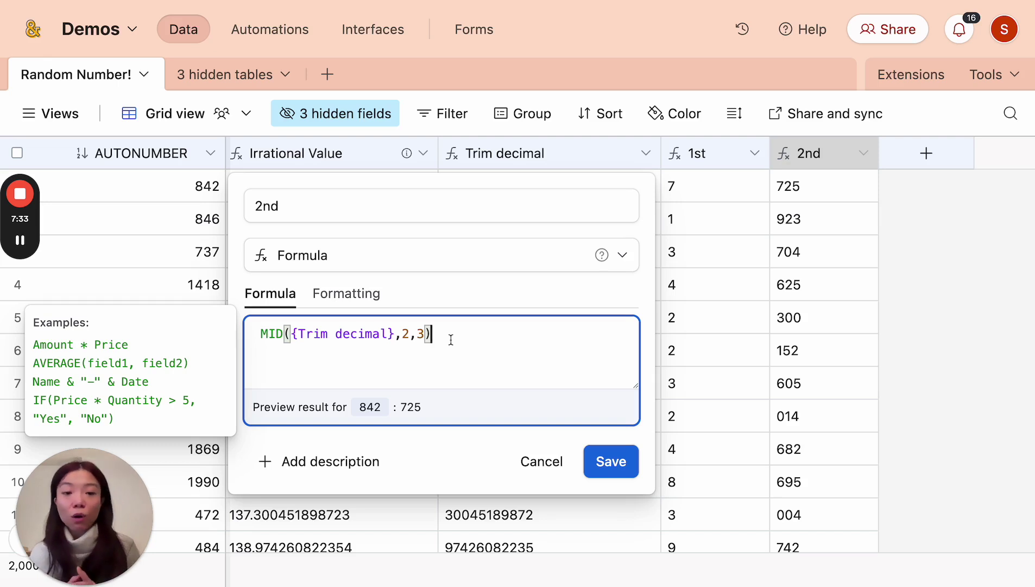
{"action": "key", "text": "Left"}
{"action": "key", "text": "shift+Left"}
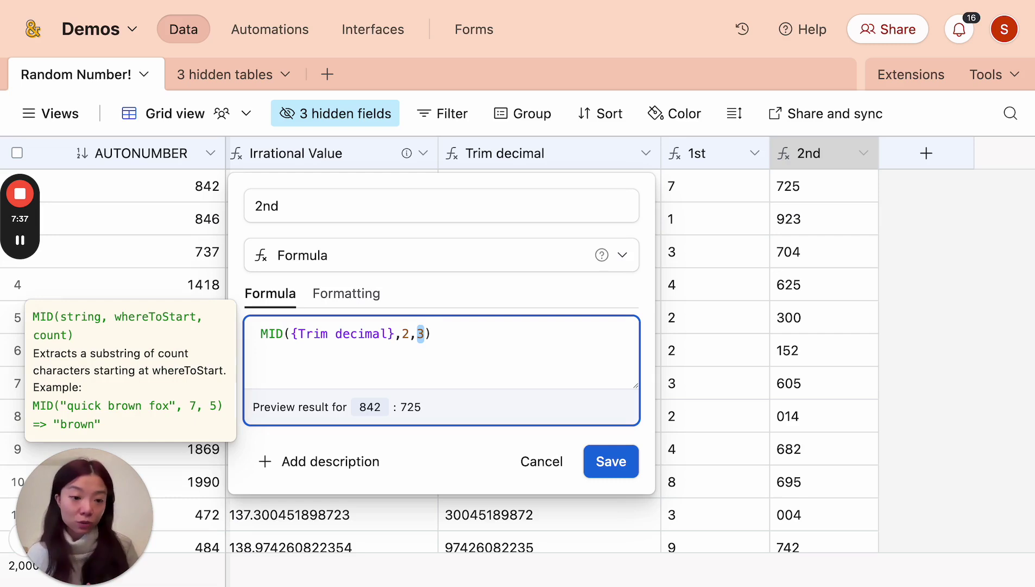
{"action": "left_click", "coordinate": [543, 474]}
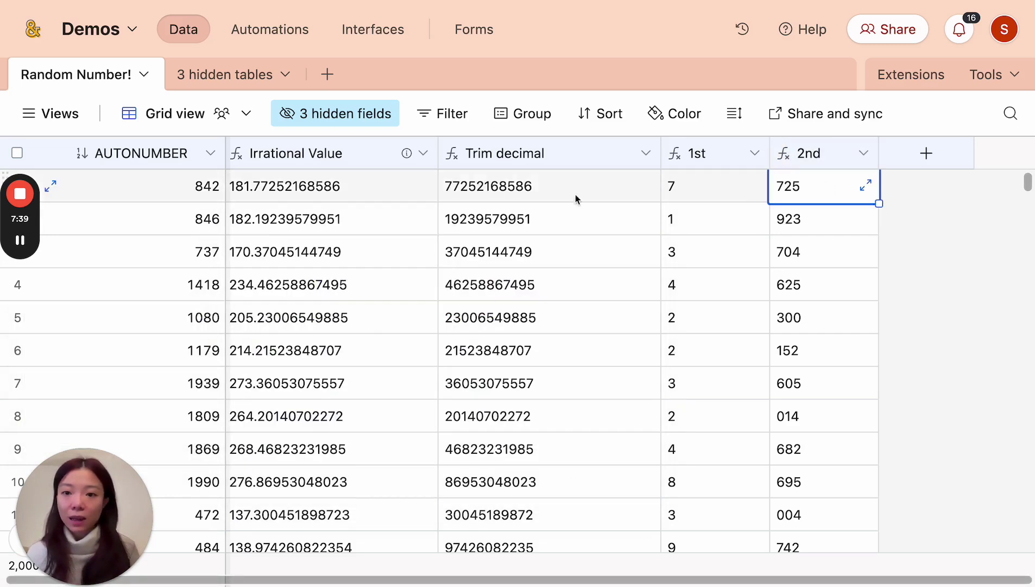
{"action": "double_click", "coordinate": [820, 153]}
{"action": "left_click", "coordinate": [402, 333]}
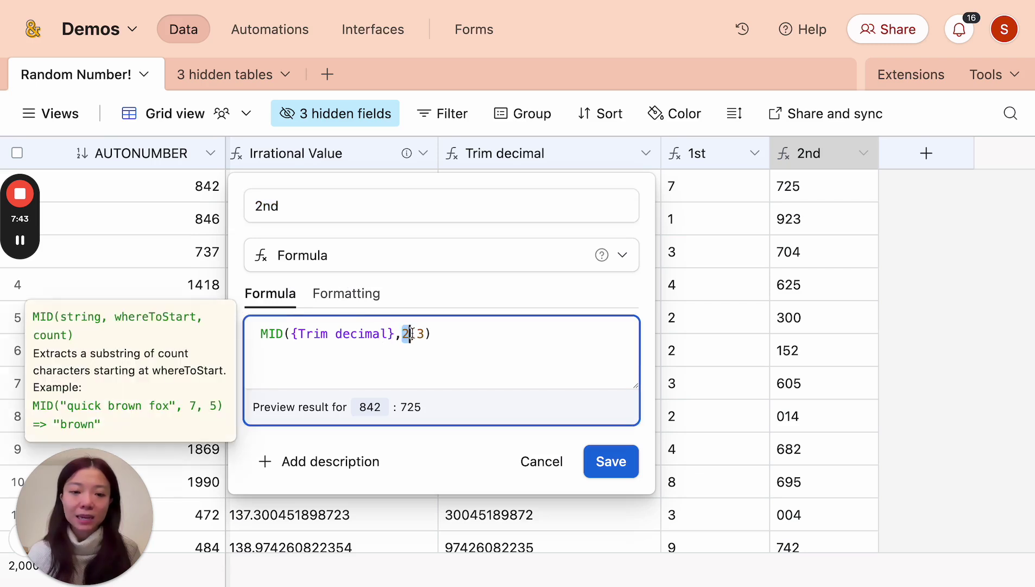
{"action": "double_click", "coordinate": [421, 333]}
{"action": "left_click", "coordinate": [551, 461]}
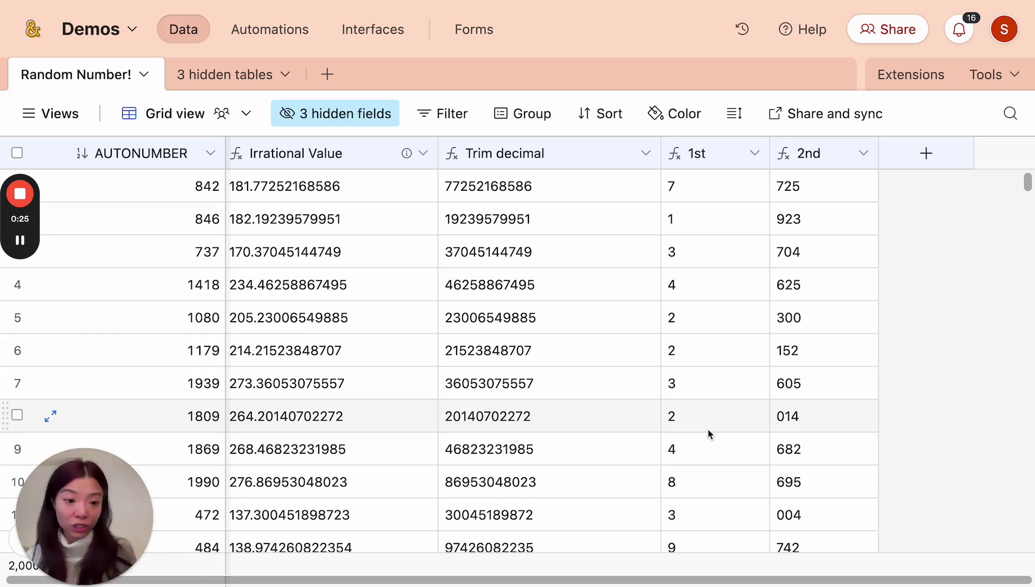
- Switch to the Notion page and examine the Refining the Output section, highlighting the MOD, MID and + 14 parts of the 14-300 scenario formula
{"action": "key", "text": "ctrl+Tab"}
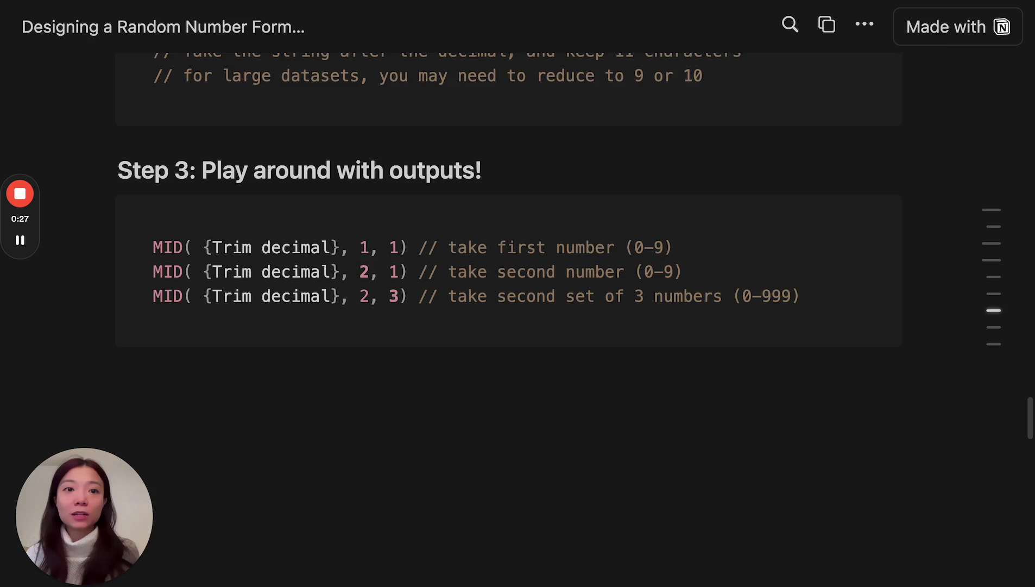
{"action": "scroll", "coordinate": [517, 358], "scroll_direction": "down", "scroll_amount": 10}
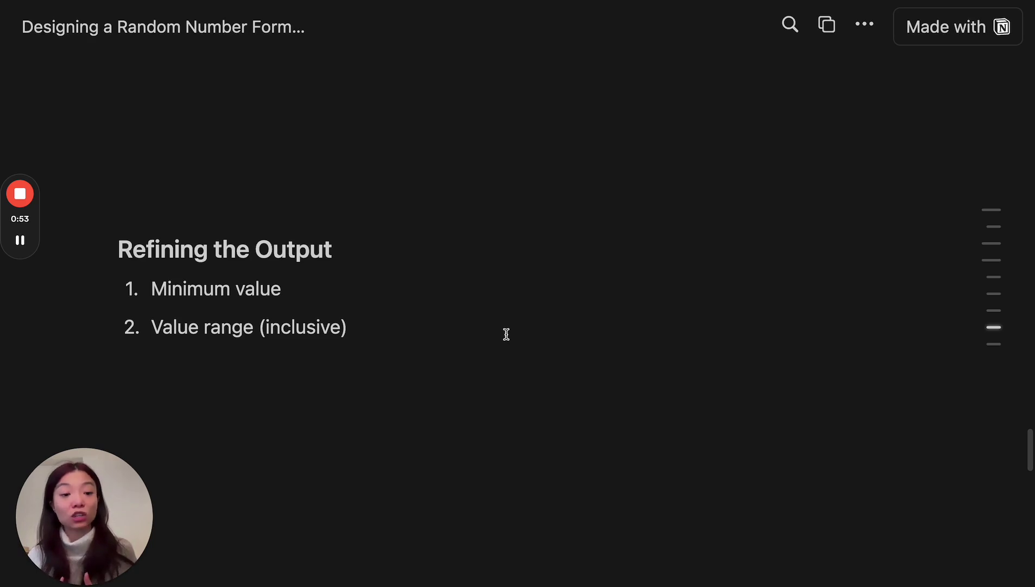
{"action": "scroll", "coordinate": [506, 334], "scroll_direction": "down", "scroll_amount": 10}
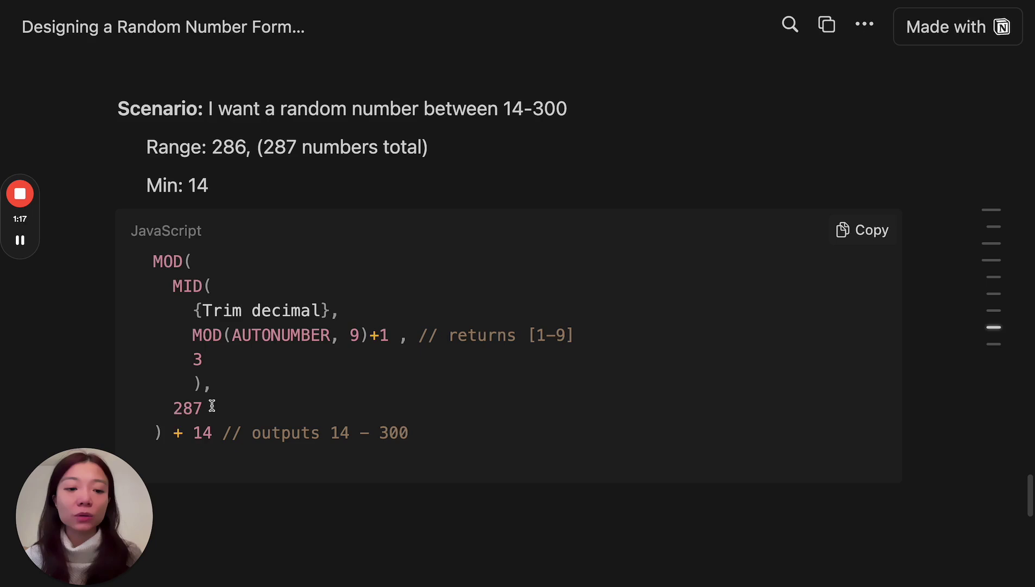
{"action": "left_click_drag", "start_coordinate": [160, 433], "coordinate": [140, 250]}
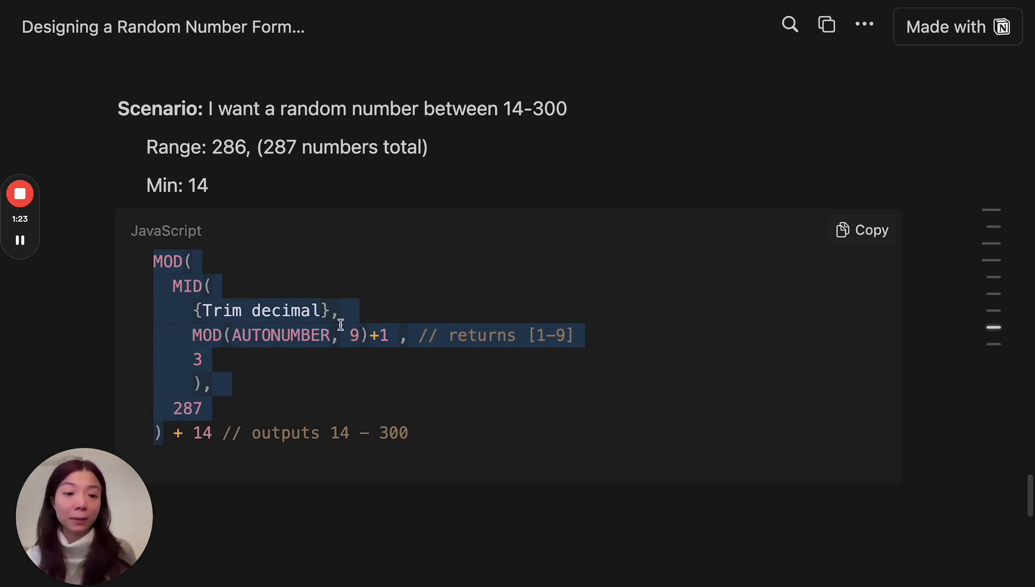
{"action": "left_click", "coordinate": [341, 326]}
{"action": "left_click_drag", "start_coordinate": [172, 287], "coordinate": [198, 376]}
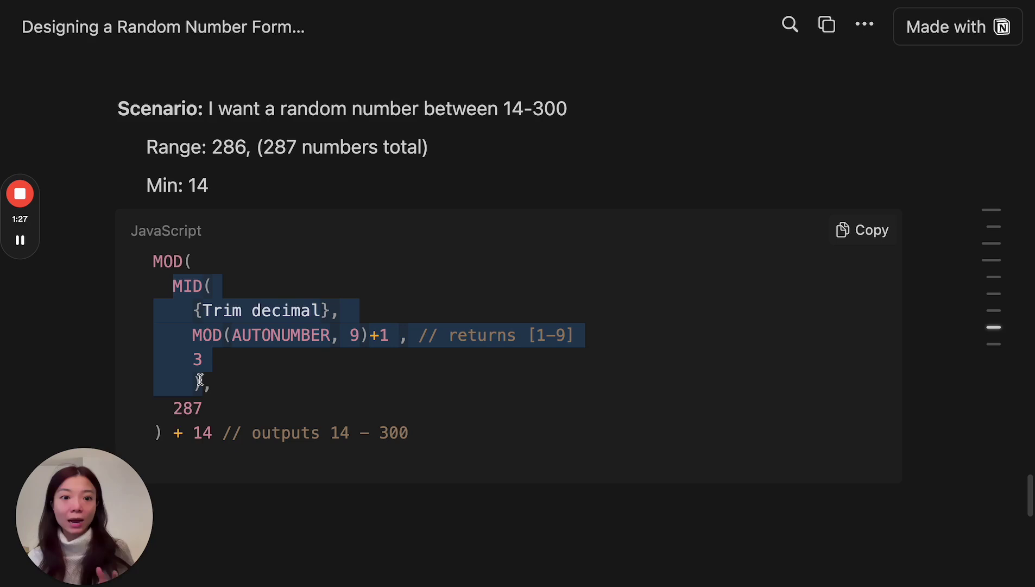
{"action": "left_click_drag", "start_coordinate": [210, 409], "coordinate": [170, 250]}
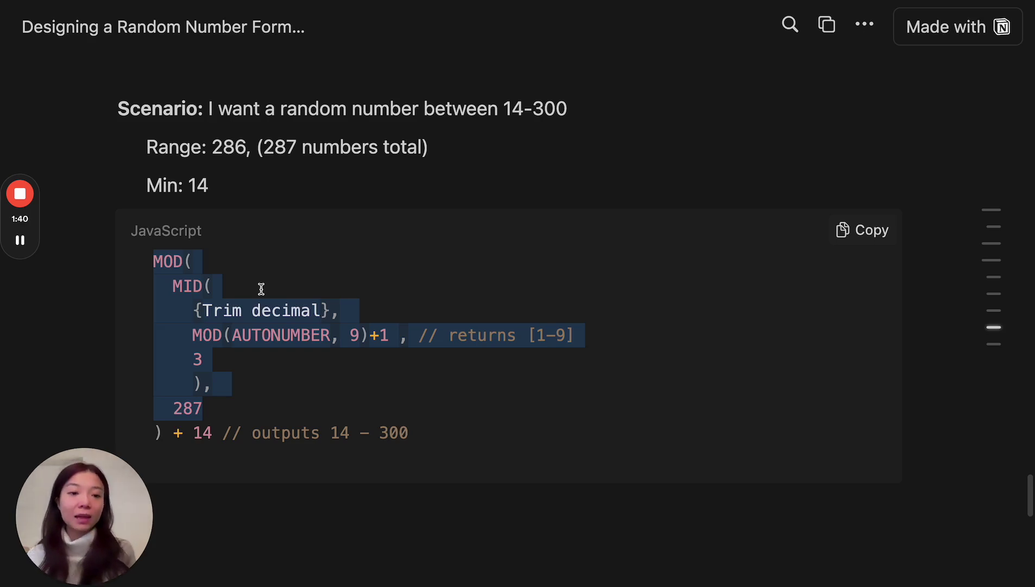
{"action": "left_click_drag", "start_coordinate": [192, 432], "coordinate": [213, 432]}
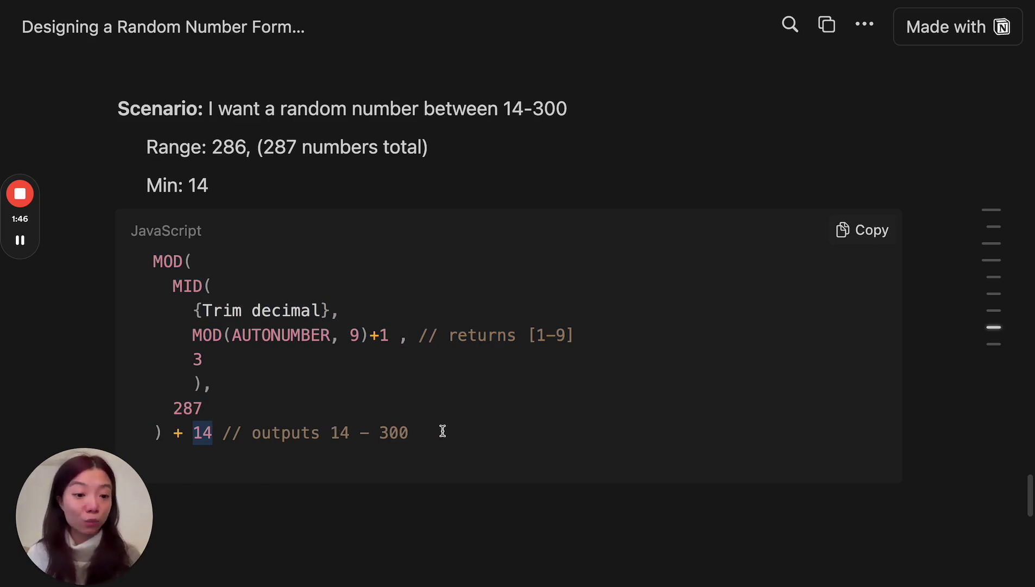
- Switch back to Airtable and unhide the Random between 14 - 300 field in the grid view
{"action": "key", "text": "super+Tab"}
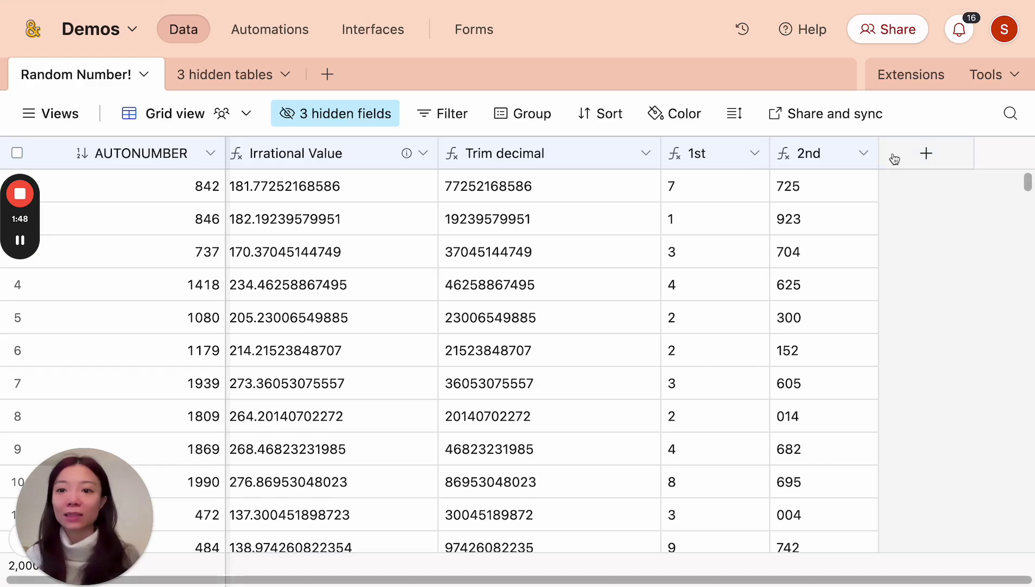
{"action": "left_click", "coordinate": [370, 113]}
{"action": "left_click", "coordinate": [428, 339]}
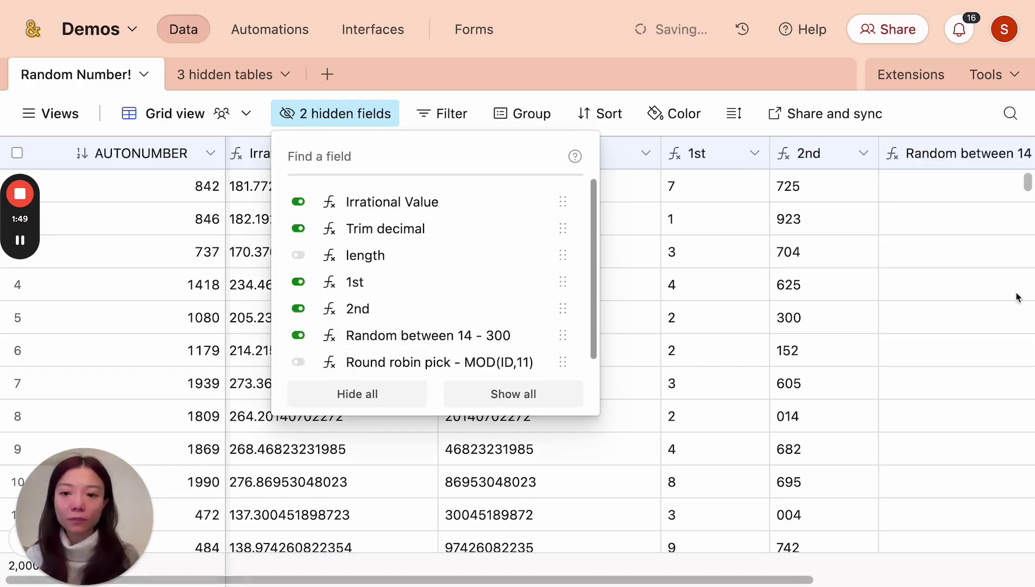
{"action": "left_click", "coordinate": [1017, 296]}
- Inspect the Random between 14 - 300 field's formula, close it without saving, and look over the column's first ten values
{"action": "scroll", "coordinate": [770, 158], "scroll_direction": "right", "scroll_amount": 5}
{"action": "left_click", "coordinate": [768, 153]}
{"action": "double_click", "coordinate": [769, 153]}
{"action": "scroll", "coordinate": [461, 379], "scroll_direction": "down", "scroll_amount": 3}
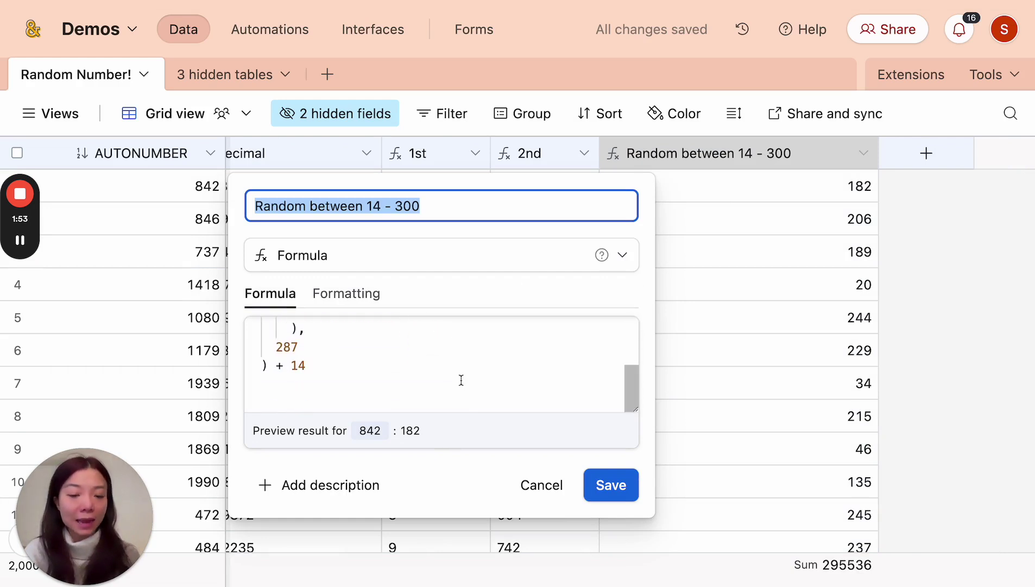
{"action": "left_click", "coordinate": [539, 485]}
{"action": "left_click_drag", "start_coordinate": [742, 190], "coordinate": [739, 483]}
{"action": "scroll", "coordinate": [739, 483], "scroll_direction": "down", "scroll_amount": 4}
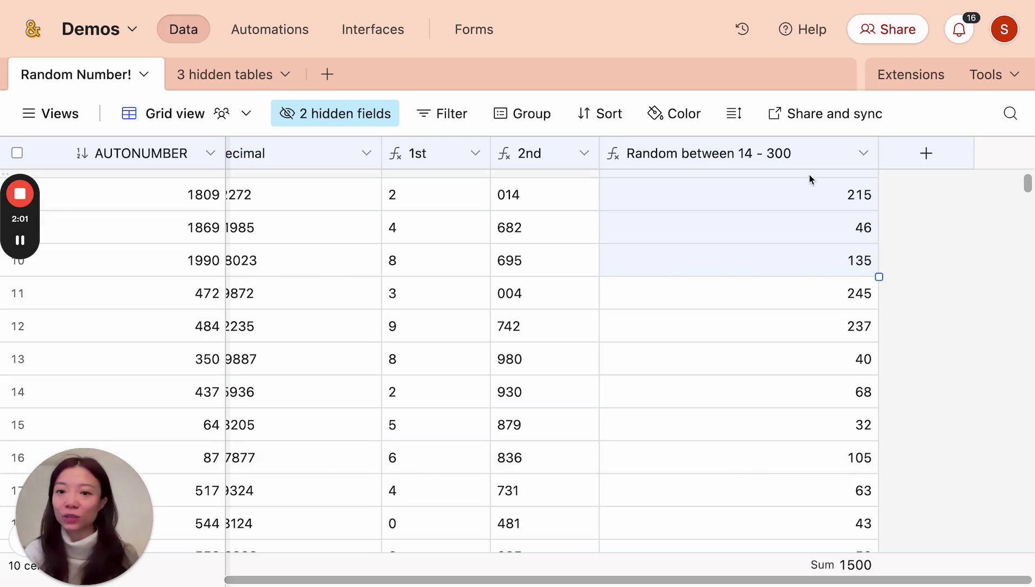
- Change the grid view's sort field to Random between 14 - 300 in ascending order
{"action": "left_click", "coordinate": [606, 115]}
{"action": "left_click", "coordinate": [643, 210]}
{"action": "scroll", "coordinate": [689, 461], "scroll_direction": "down", "scroll_amount": 1}
{"action": "left_click", "coordinate": [689, 489]}
{"action": "left_click", "coordinate": [998, 294]}
{"action": "left_click", "coordinate": [763, 341]}
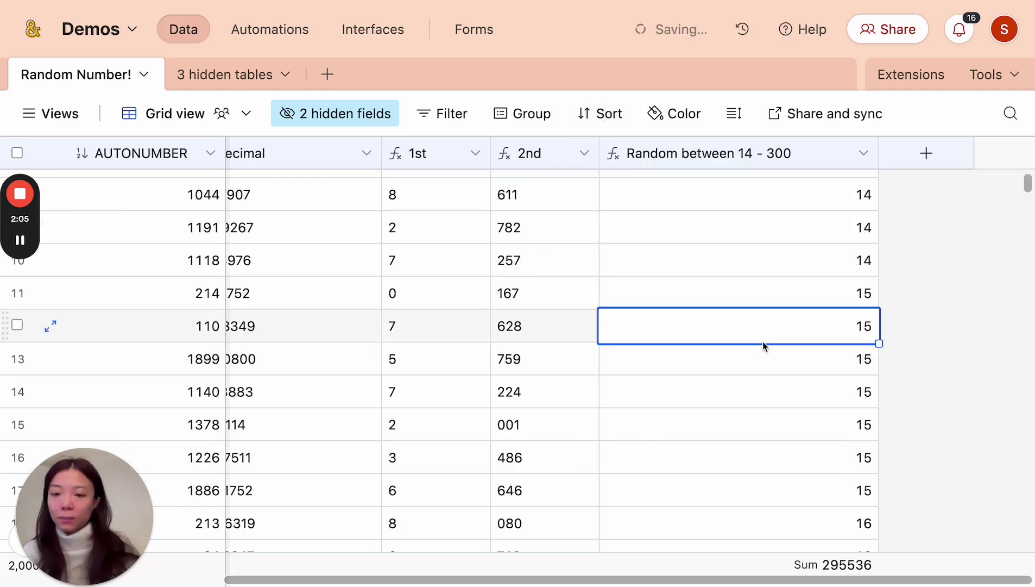
- Check the lowest and highest values at both ends of the sorted Random between 14 - 300 column
{"action": "key", "text": "ctrl+Up"}
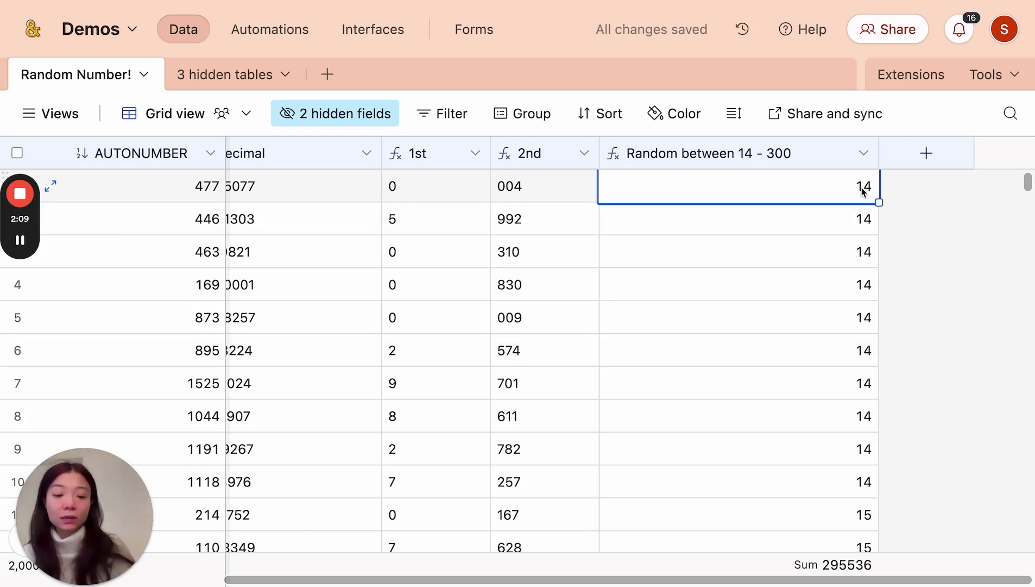
{"action": "key", "text": "ctrl+Down"}
{"action": "left_click_drag", "start_coordinate": [860, 330], "coordinate": [858, 514]}
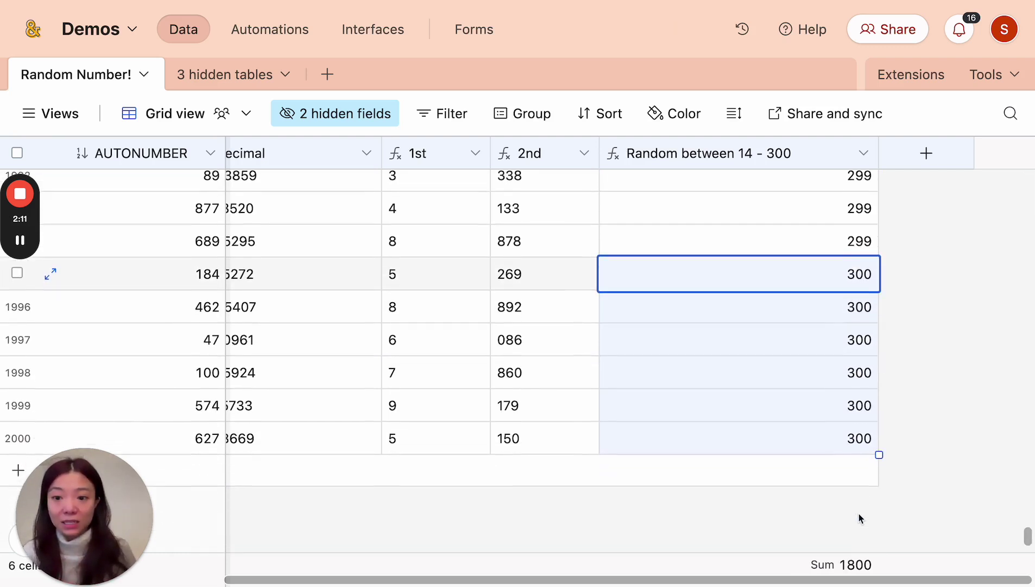
{"action": "scroll", "coordinate": [858, 513], "scroll_direction": "down", "scroll_amount": 1}
{"action": "left_click", "coordinate": [929, 476]}
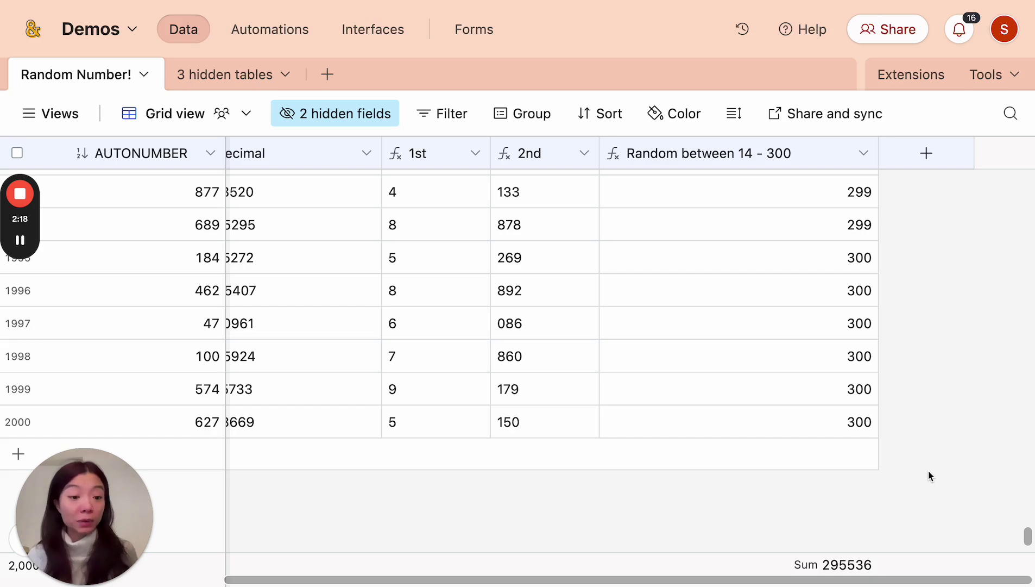
- Switch to the Notion page and examine the Extra round robin picking formulas, highlighting MID( and MOD(AUTONUMBER, 11)+1
{"action": "left_click", "coordinate": [315, 1]}
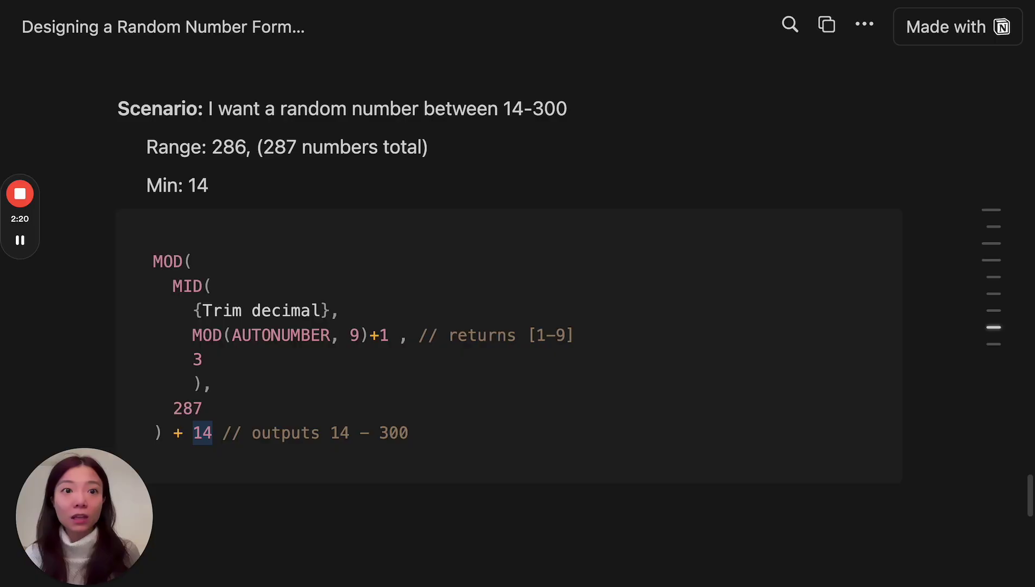
{"action": "scroll", "coordinate": [521, 363], "scroll_direction": "down", "scroll_amount": 12}
{"action": "scroll", "coordinate": [600, 411], "scroll_direction": "up", "scroll_amount": 2}
{"action": "scroll", "coordinate": [603, 412], "scroll_direction": "down", "scroll_amount": 1}
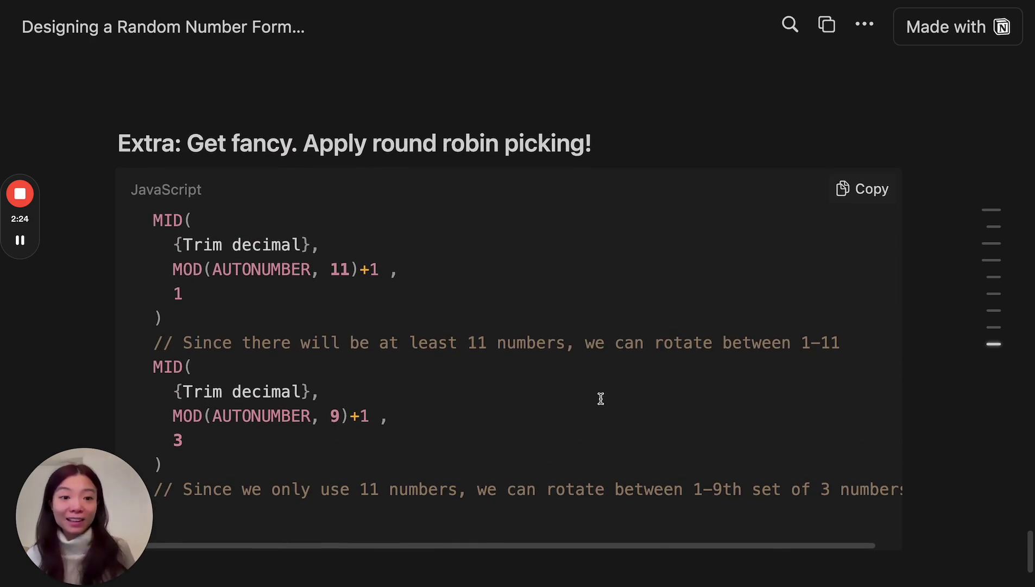
{"action": "scroll", "coordinate": [601, 399], "scroll_direction": "down", "scroll_amount": 1}
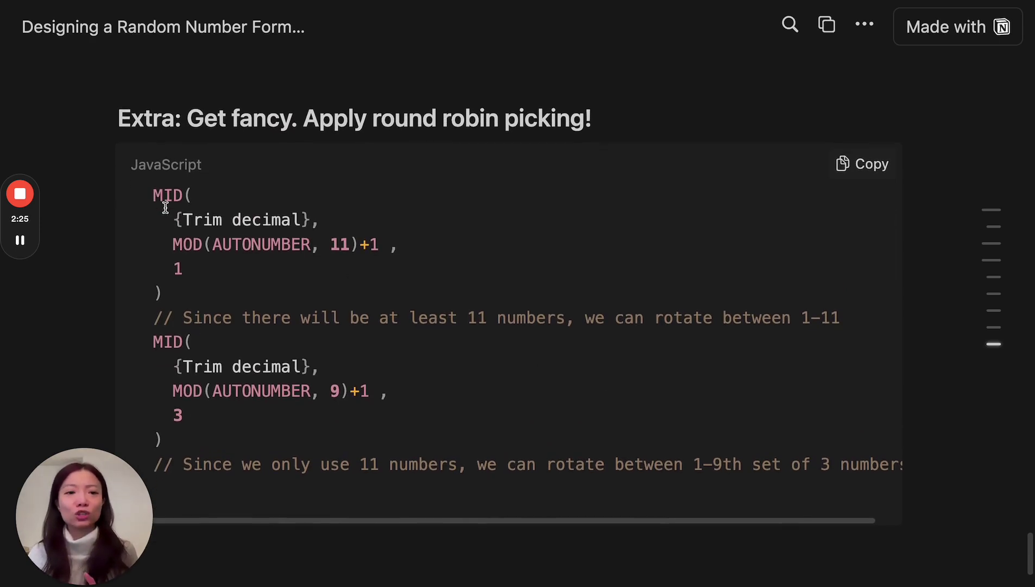
{"action": "left_click_drag", "start_coordinate": [152, 193], "coordinate": [219, 198]}
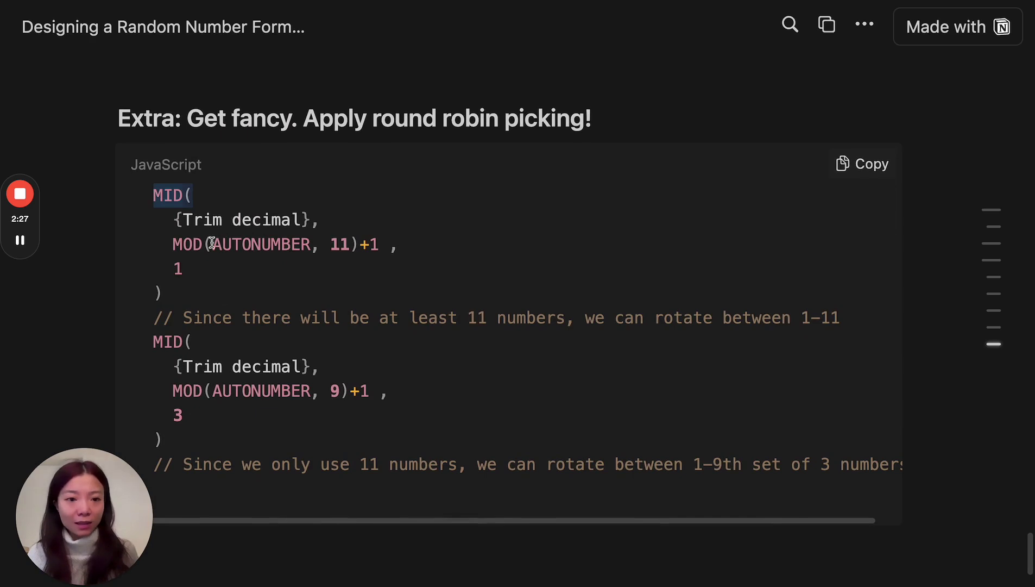
{"action": "left_click_drag", "start_coordinate": [170, 244], "coordinate": [385, 242]}
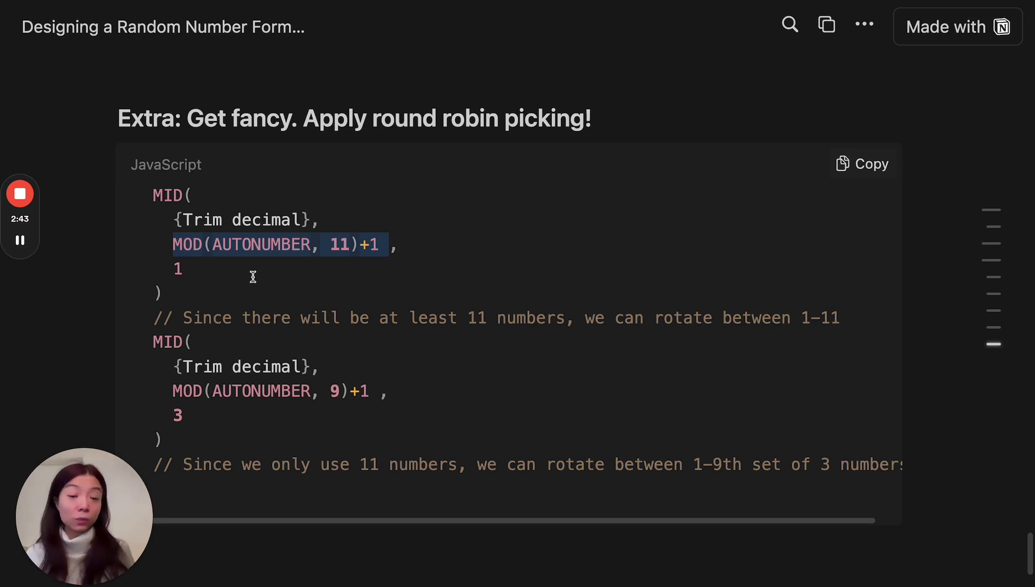
{"action": "left_click", "coordinate": [198, 270]}
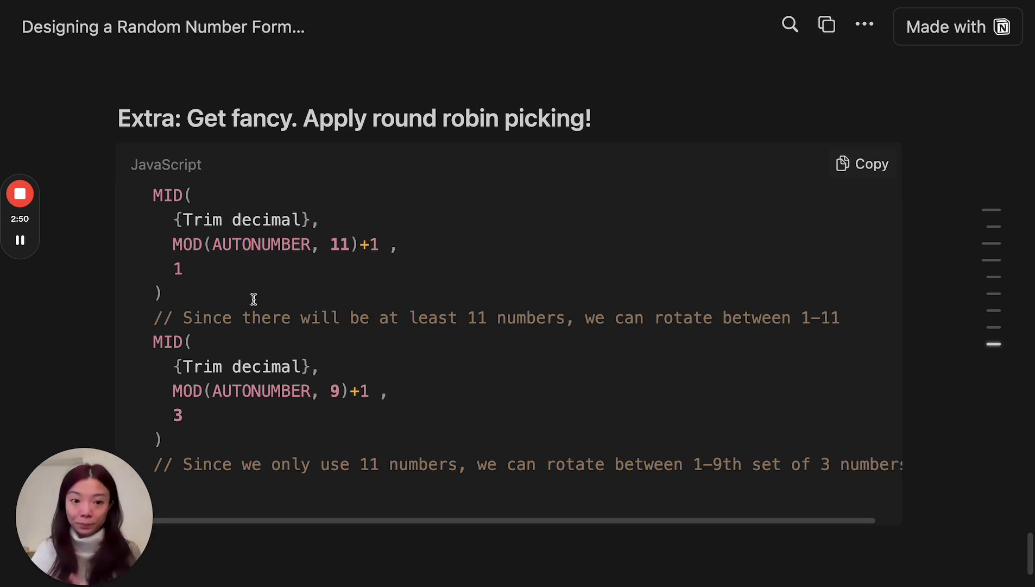
{"action": "scroll", "coordinate": [303, 305], "scroll_direction": "down", "scroll_amount": 1}
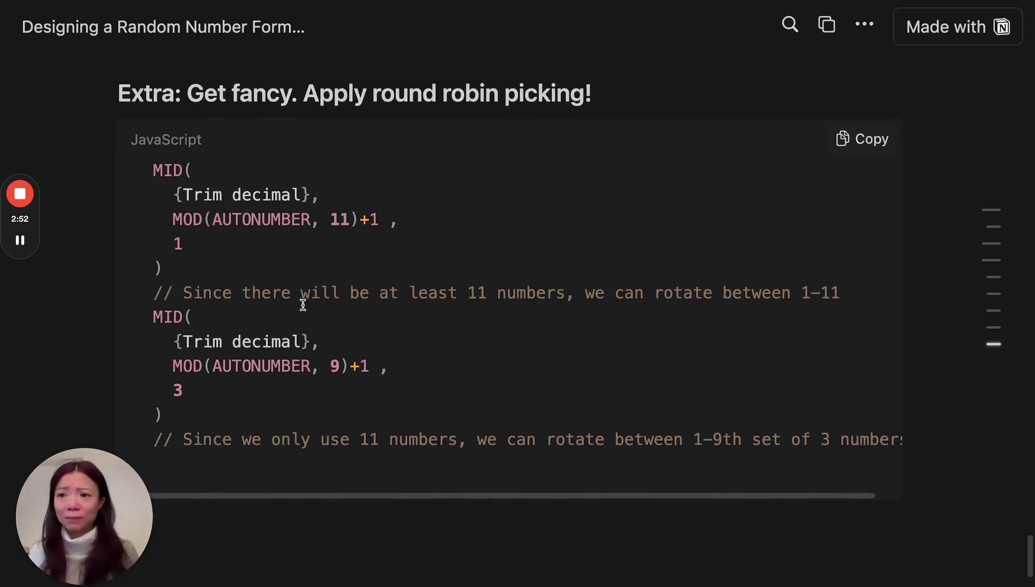
- Return to the 14-300 scenario formula in the Notion page and review it
{"action": "scroll", "coordinate": [307, 293], "scroll_direction": "up", "scroll_amount": 10}
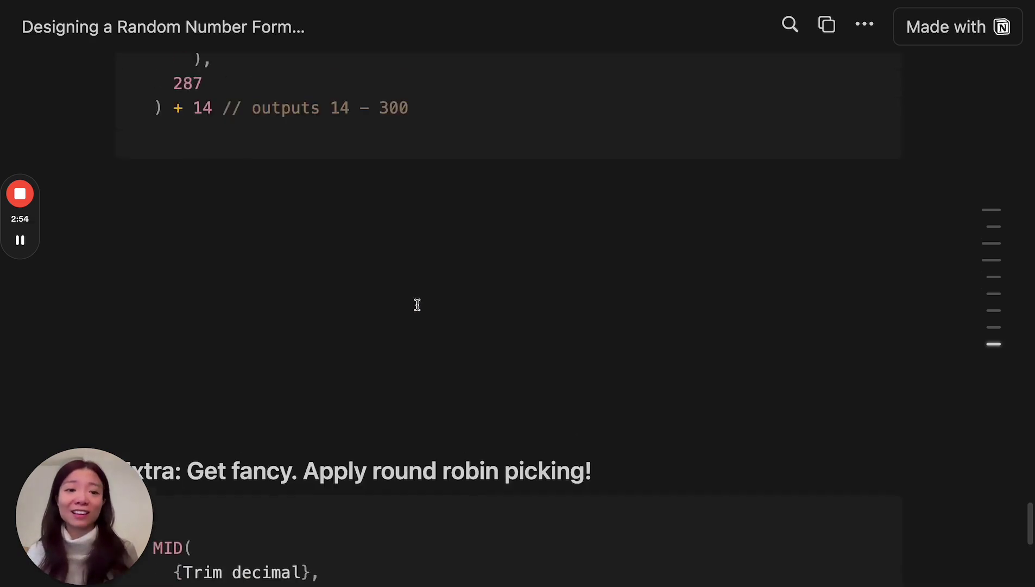
{"action": "scroll", "coordinate": [419, 306], "scroll_direction": "up", "scroll_amount": 4}
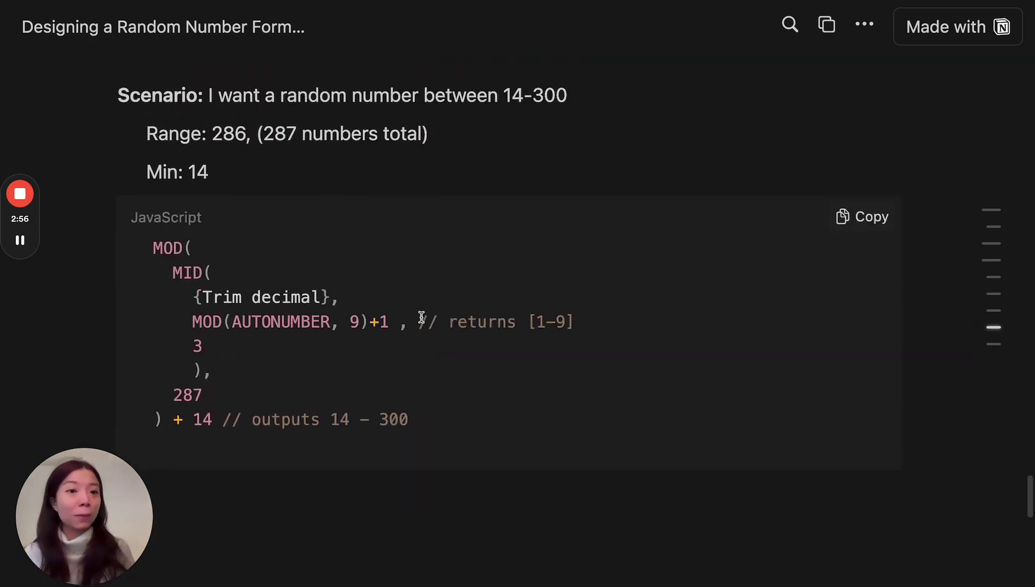
{"action": "scroll", "coordinate": [498, 326], "scroll_direction": "up", "scroll_amount": 1}
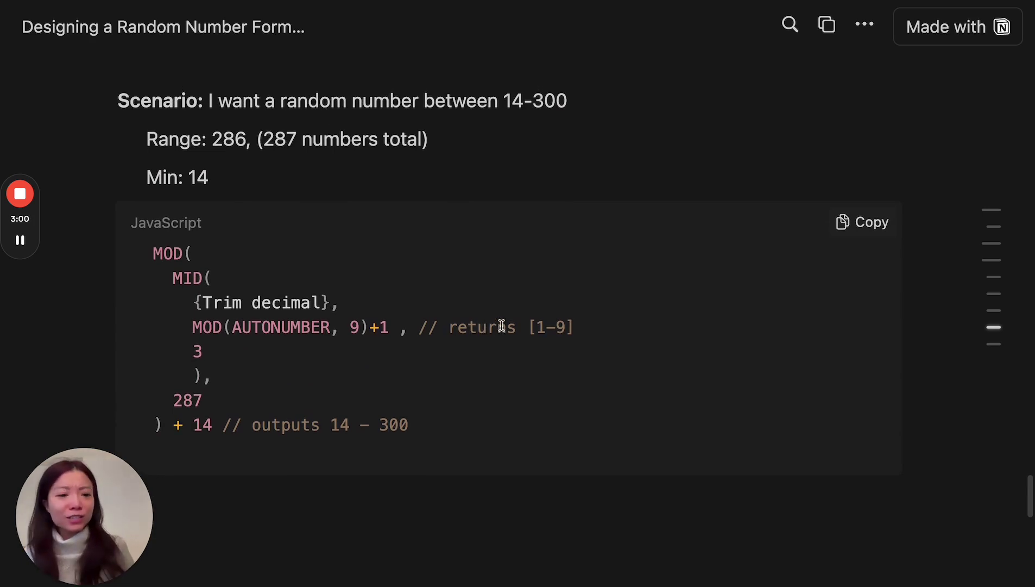